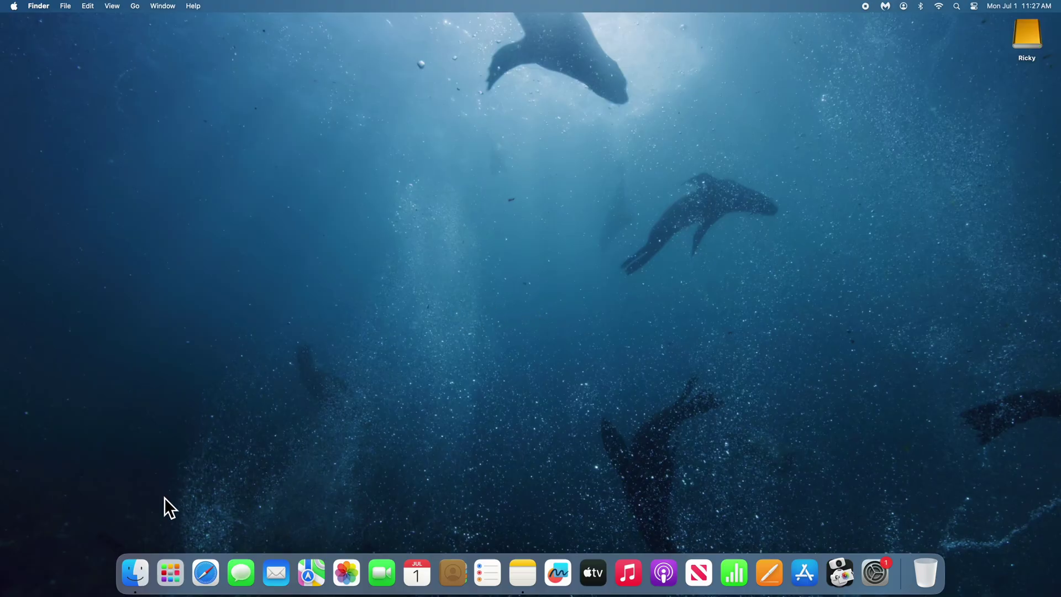
Open the Pictures folder inside the home folder
click(135, 572)
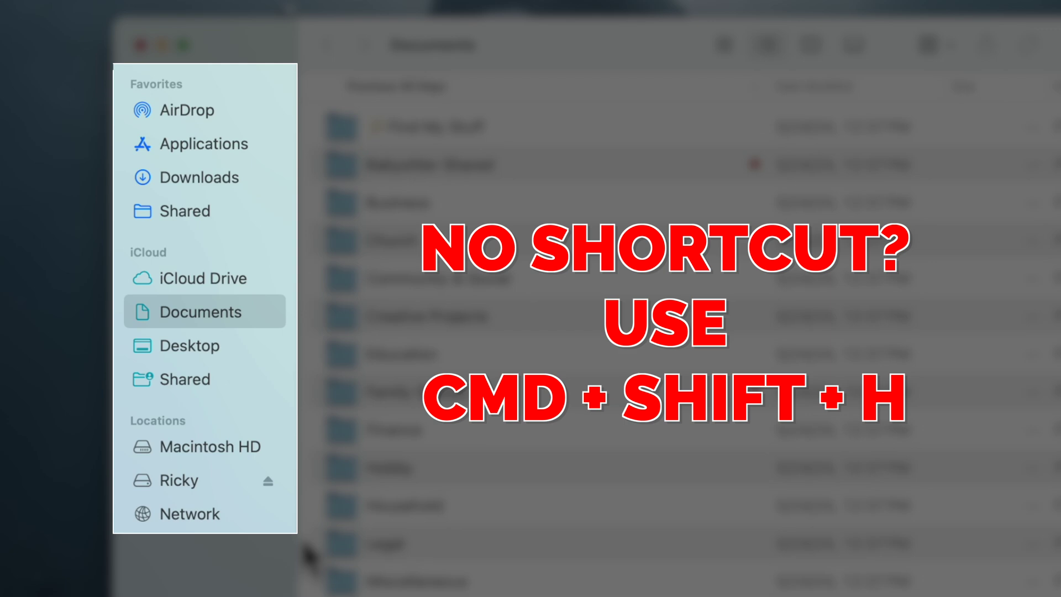
key(super+shift+h)
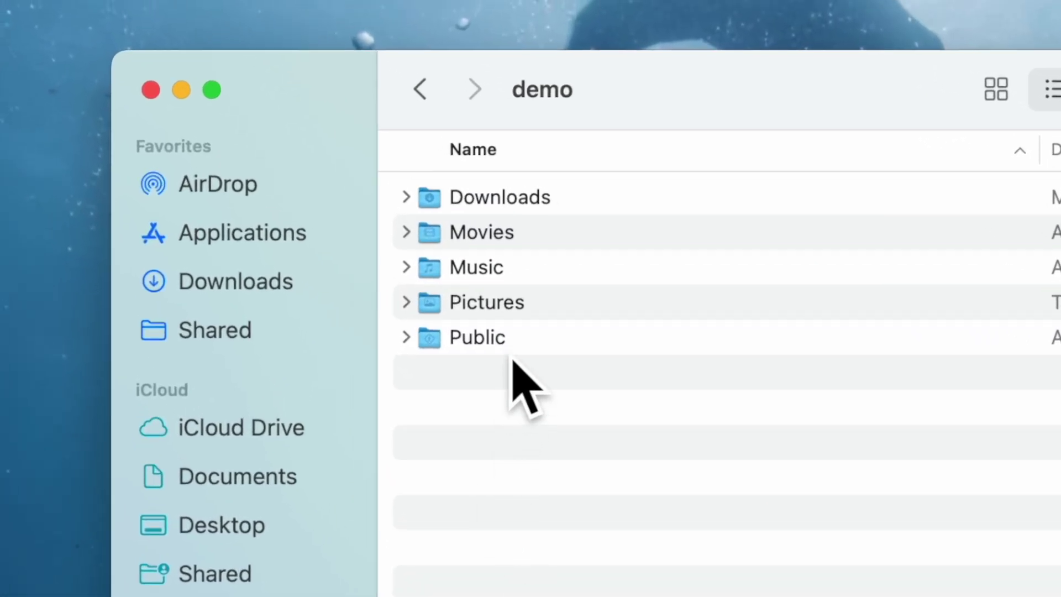
double_click(525, 315)
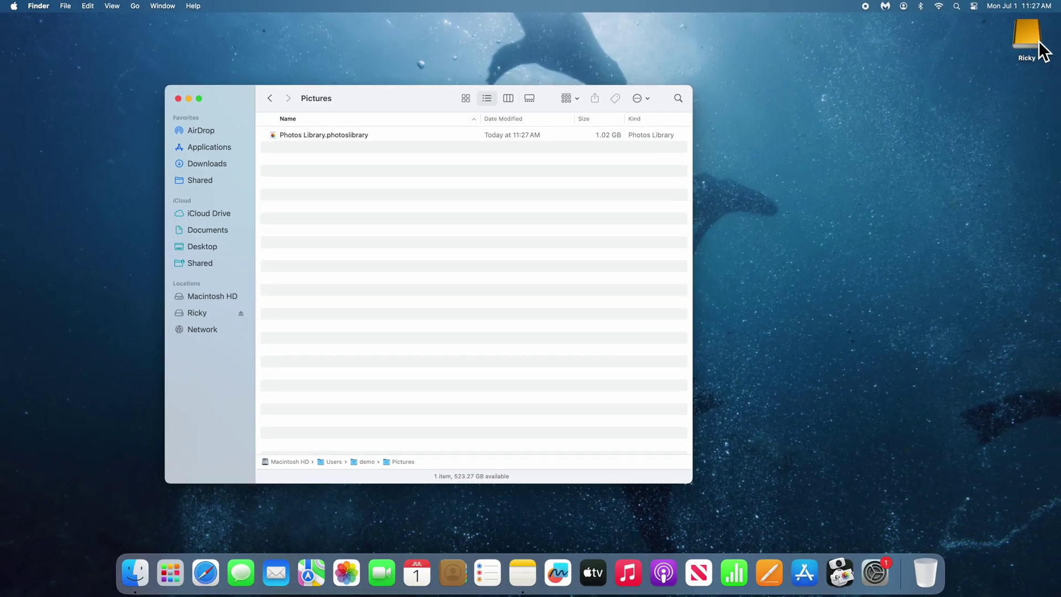
Copy Photos Library.photoslibrary from the Pictures folder to the external drive
double_click(1037, 43)
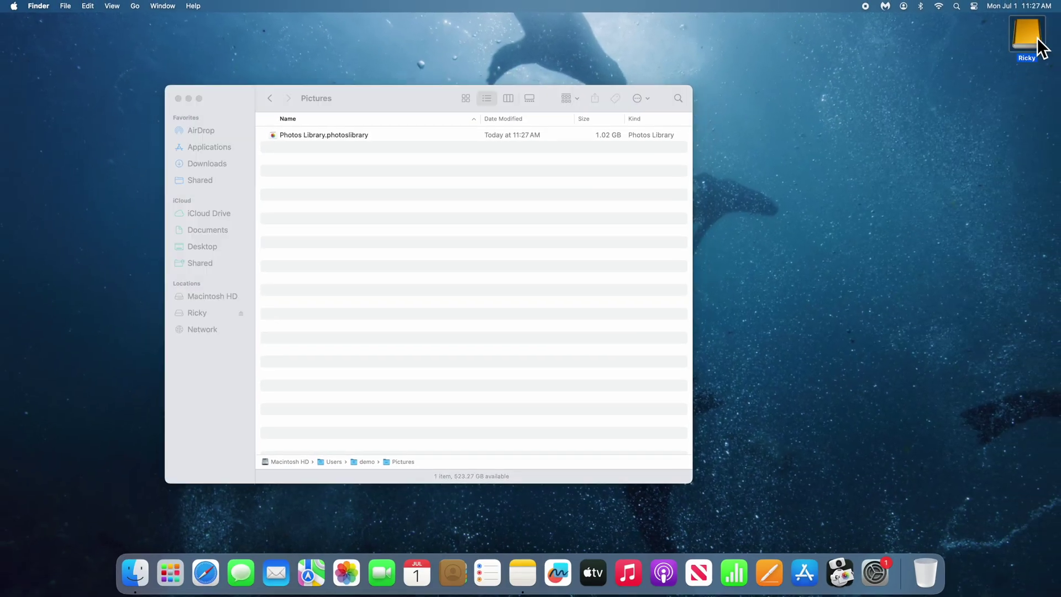
drag(547, 139, 702, 134)
drag(348, 135, 797, 376)
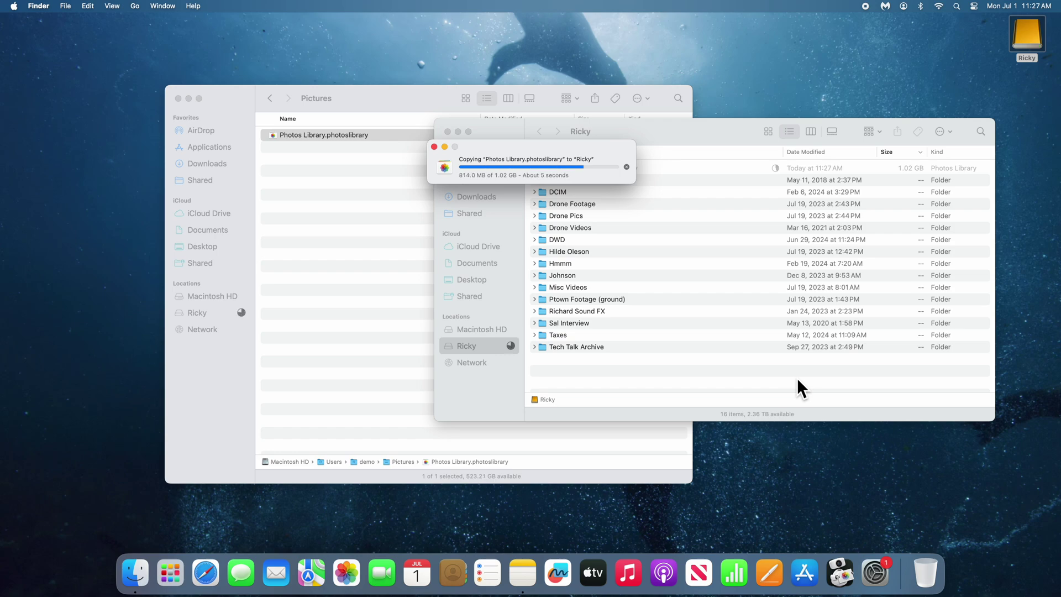
drag(688, 131, 472, 167)
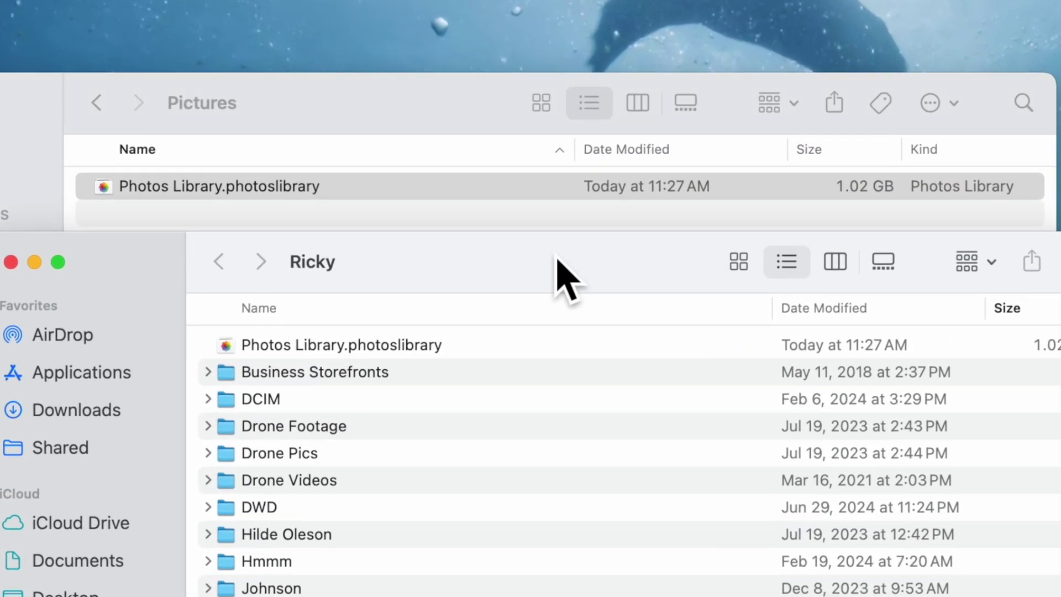
drag(557, 258, 365, 241)
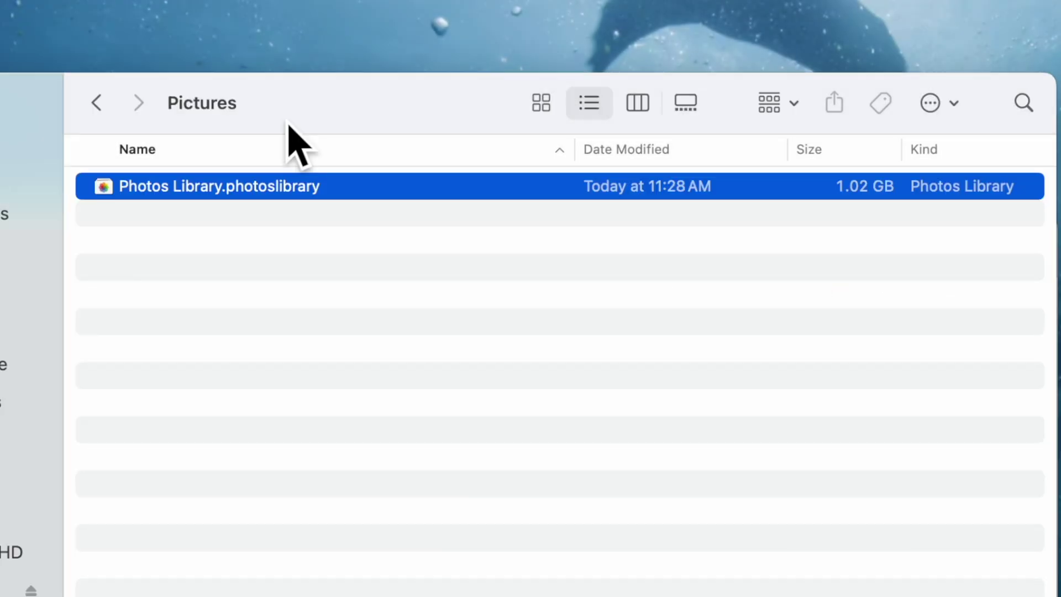
Move the original Photos Library.photoslibrary from the Pictures folder to the Trash
click(132, 192)
drag(132, 193, 1060, 596)
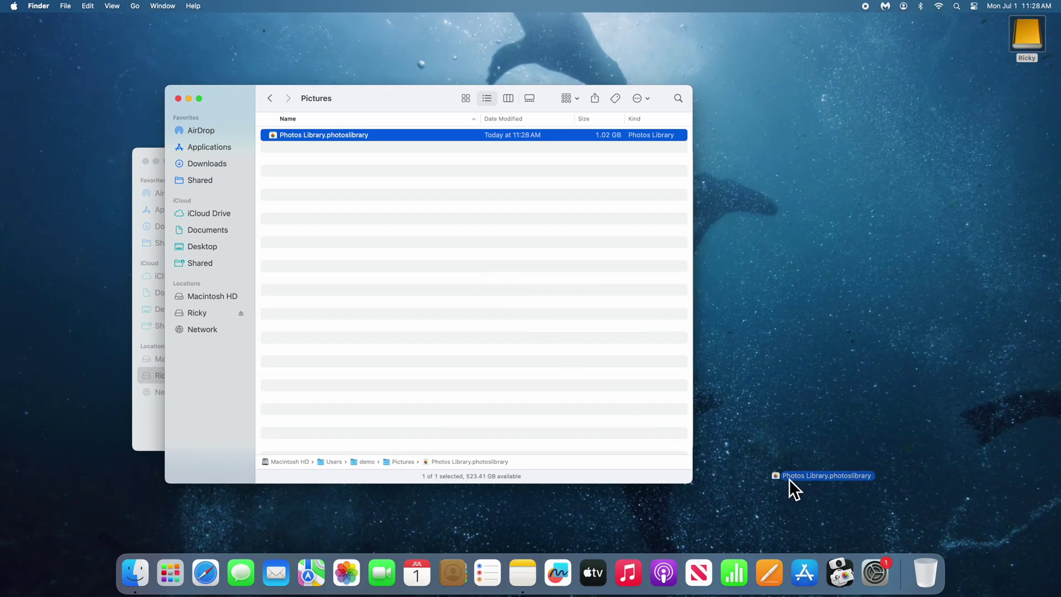
drag(934, 577, 929, 575)
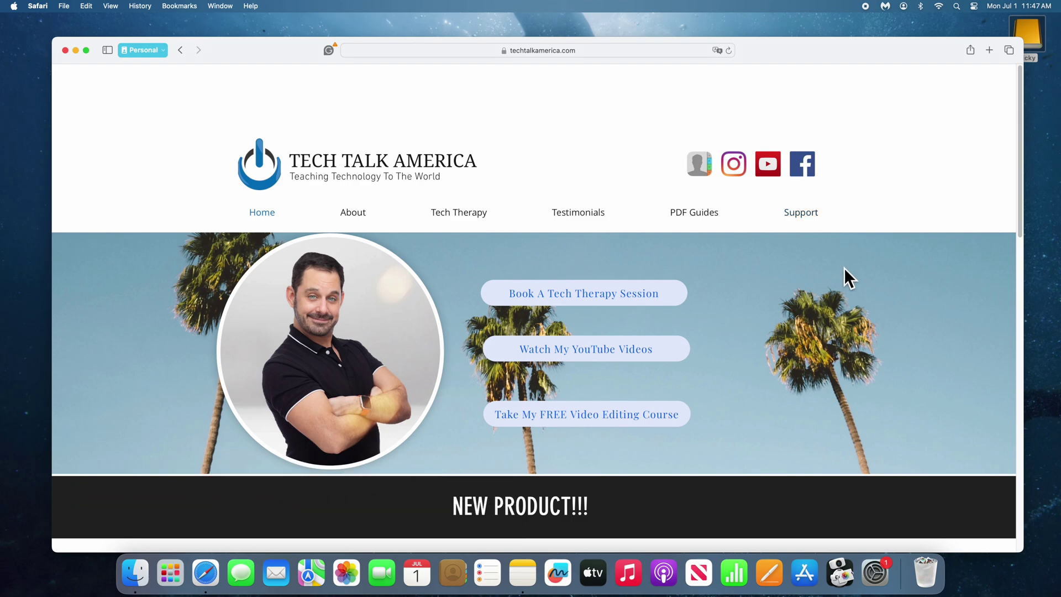
Buy the Organized Photos Library Template on techtalkamerica.com and download Organized Photos.photoslibrary
scroll(844, 267, down, 8)
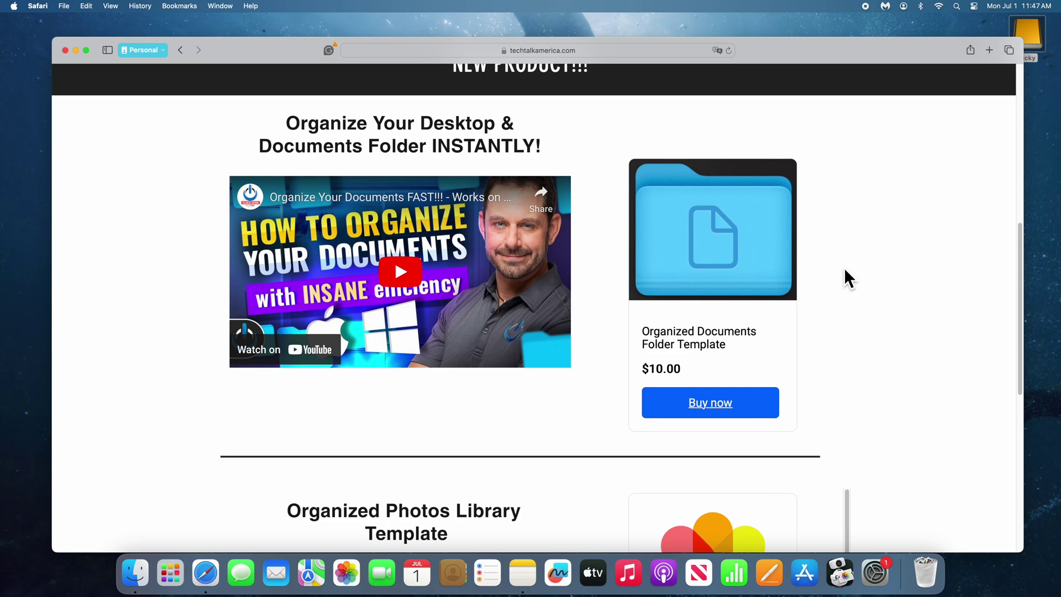
scroll(845, 269, down, 5)
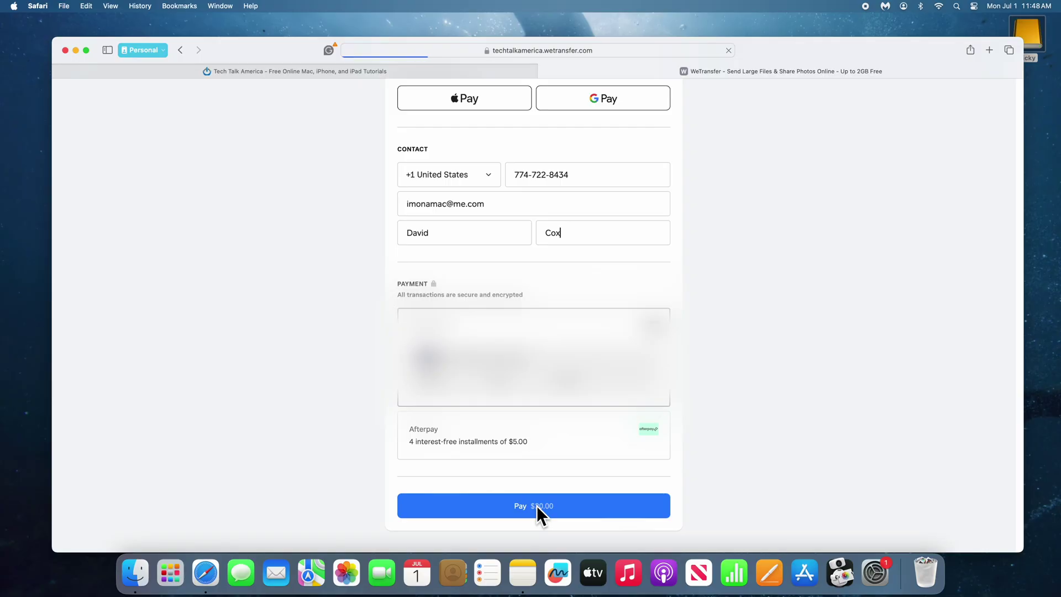
click(536, 505)
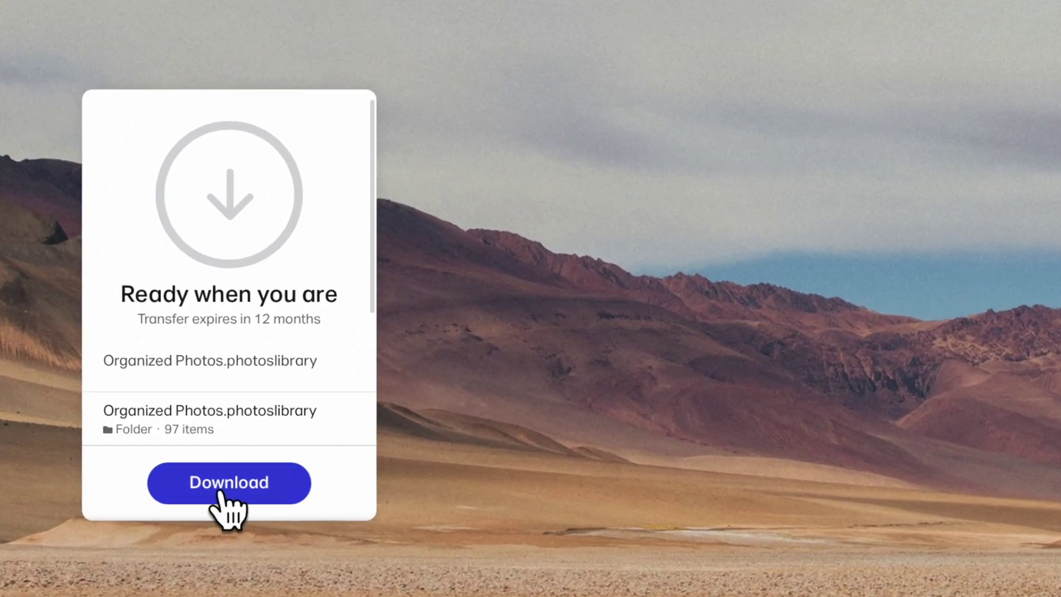
click(223, 492)
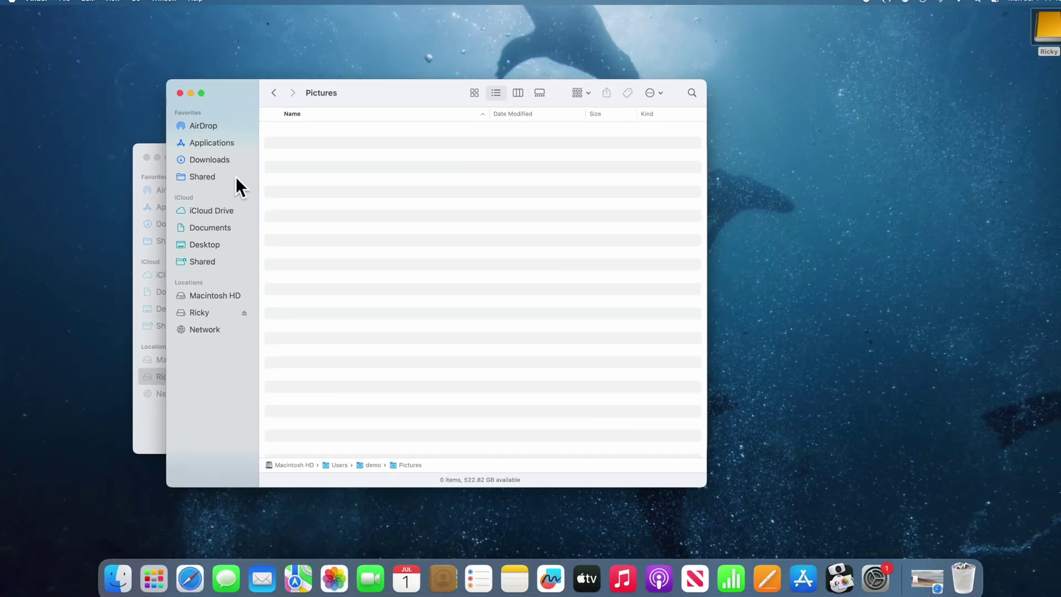
Move Organized Photos.photoslibrary from the Downloads folder into the Pictures folder
click(221, 164)
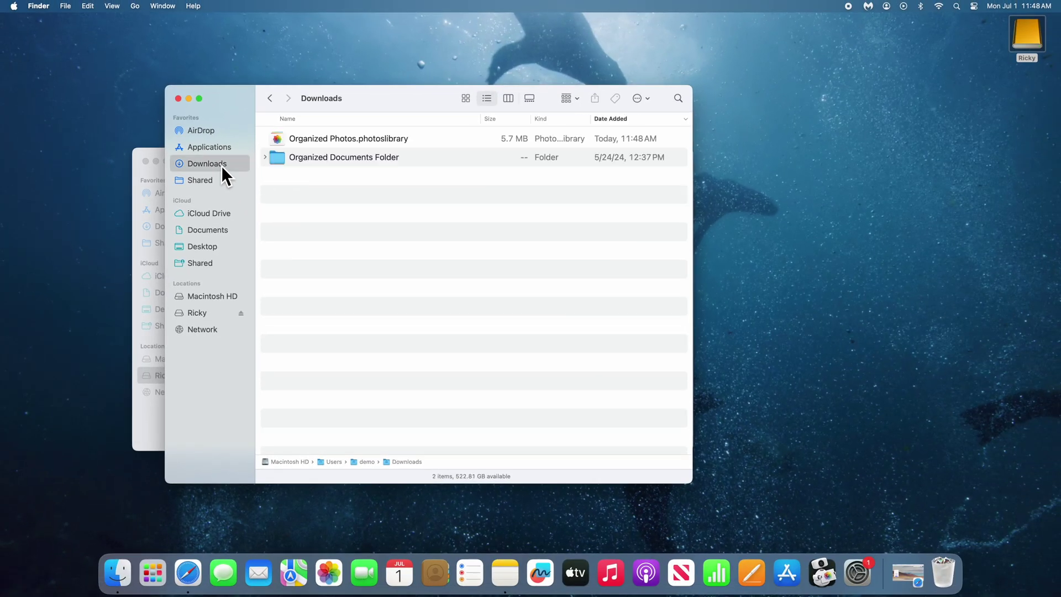
key(super+t)
double_click(292, 185)
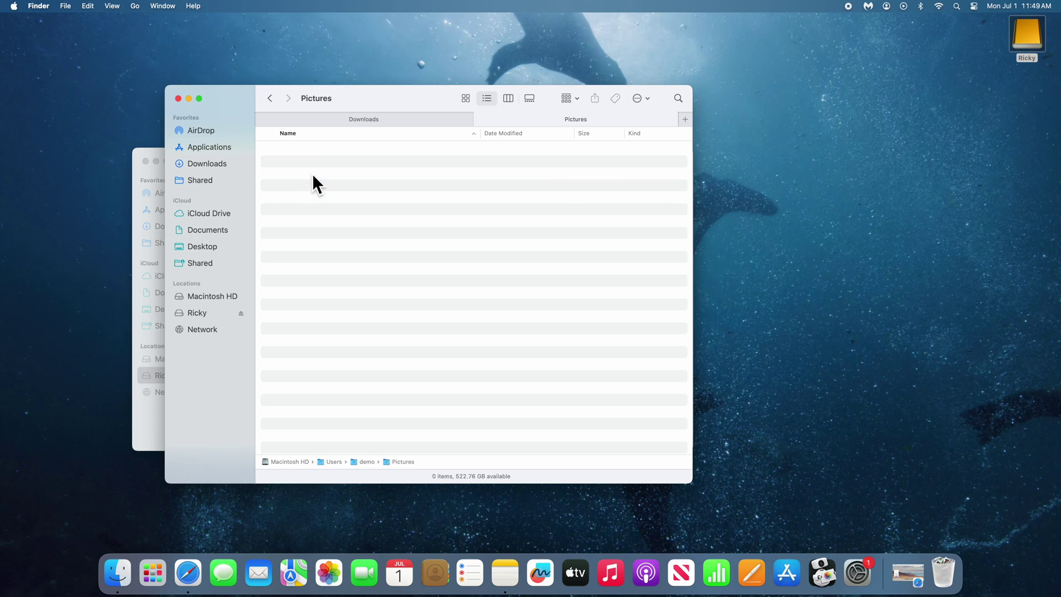
click(331, 119)
drag(309, 149, 436, 216)
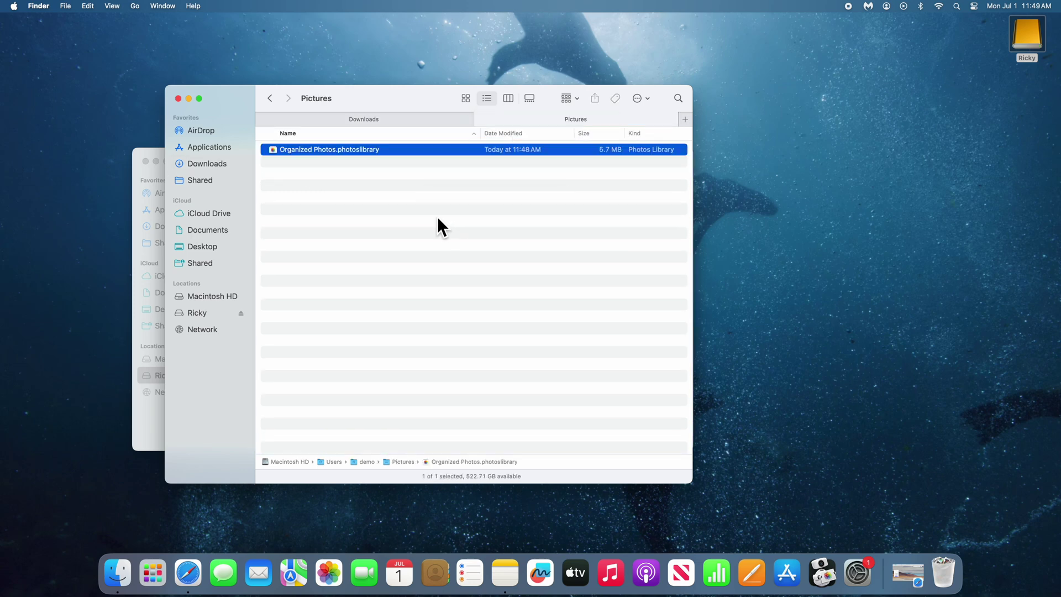
Open Organized Photos.photoslibrary in Photos and accept opening this library for the first time
double_click(299, 150)
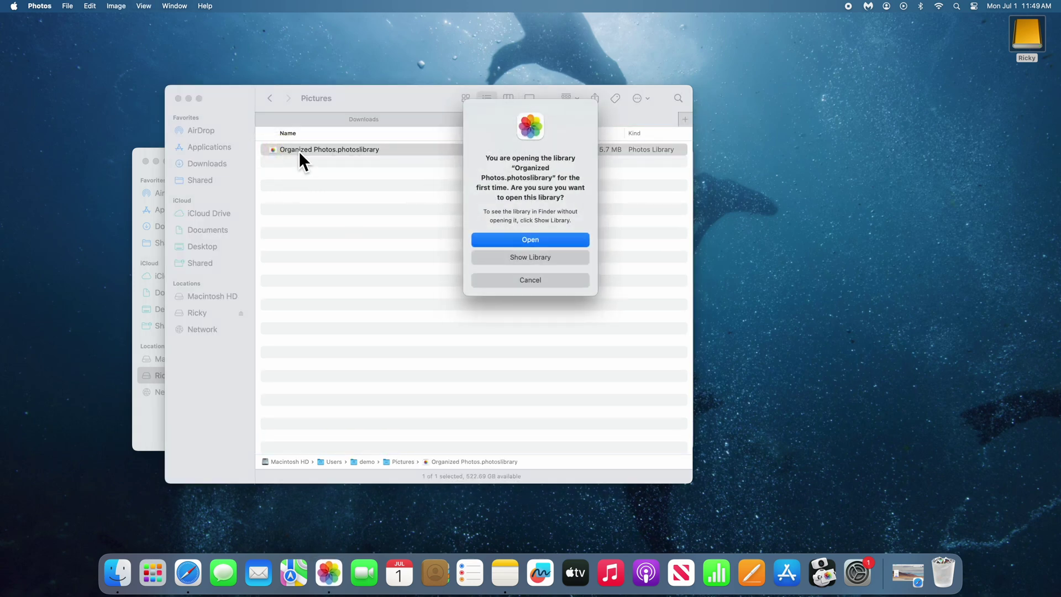
click(557, 243)
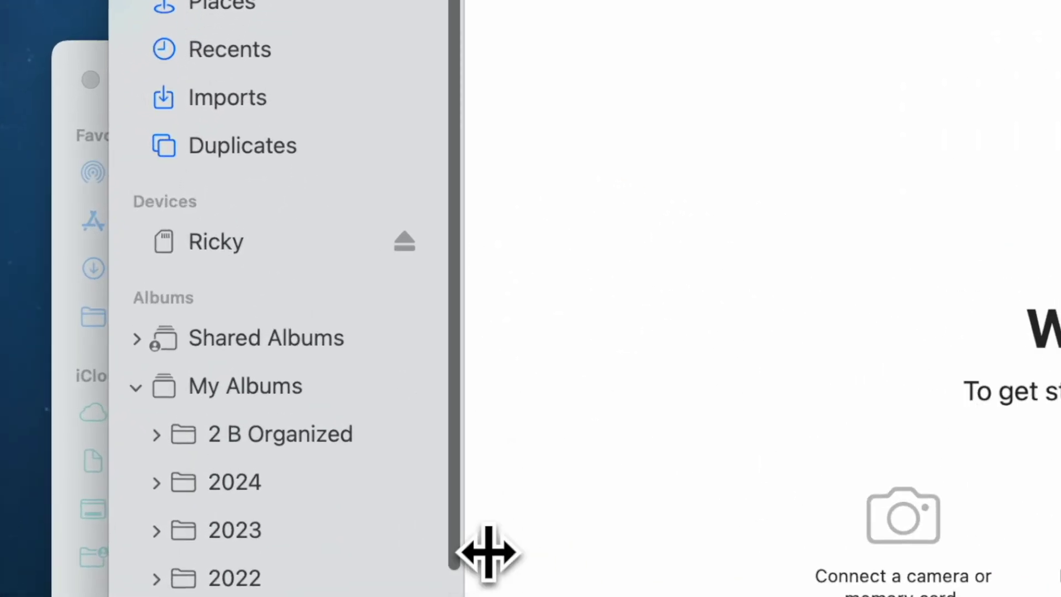
Review the template's album structure, including 2 B Organized, the contents of the 2024 folder, and the Hobbies and Home folders
scroll(461, 533, down, 3)
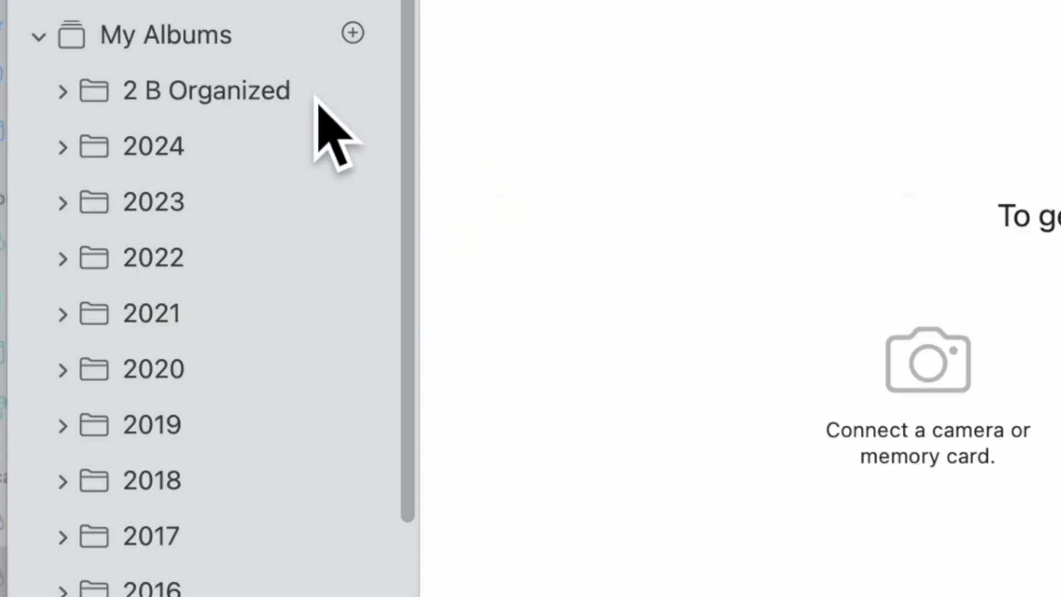
click(316, 99)
click(64, 148)
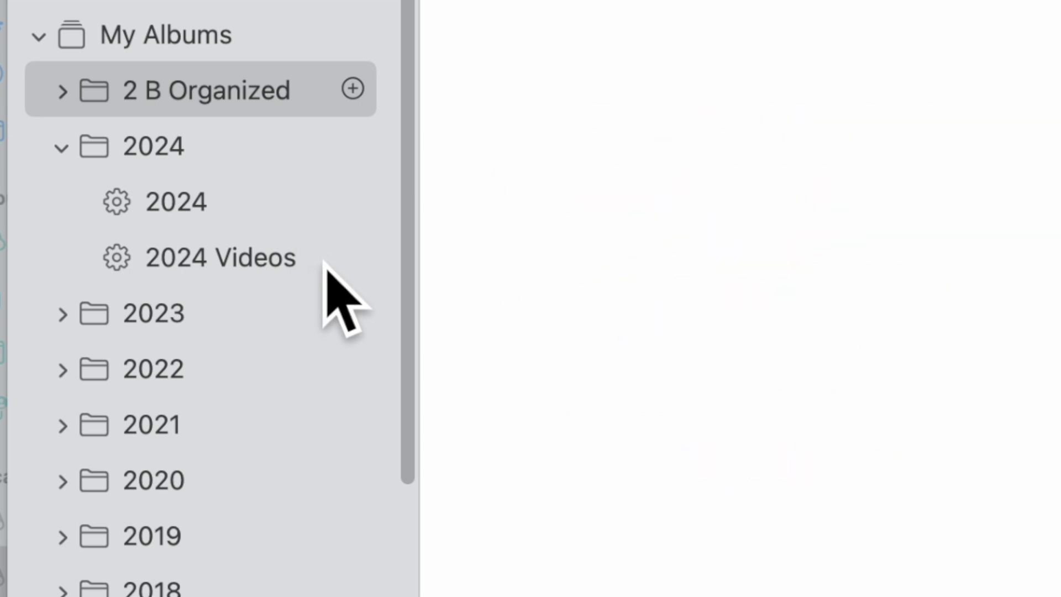
scroll(326, 268, down, 15)
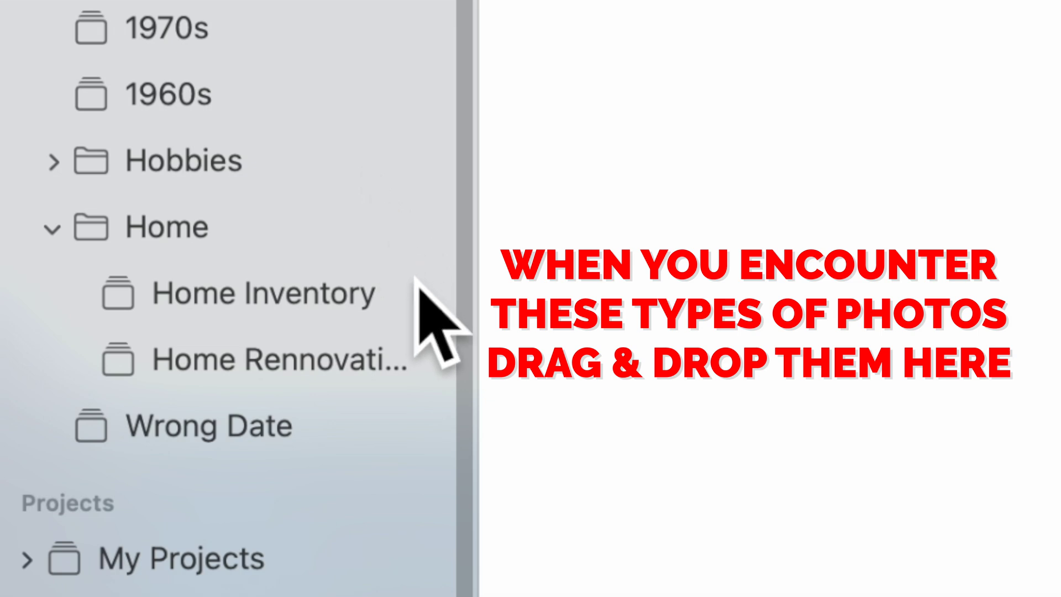
drag(508, 347, 575, 356)
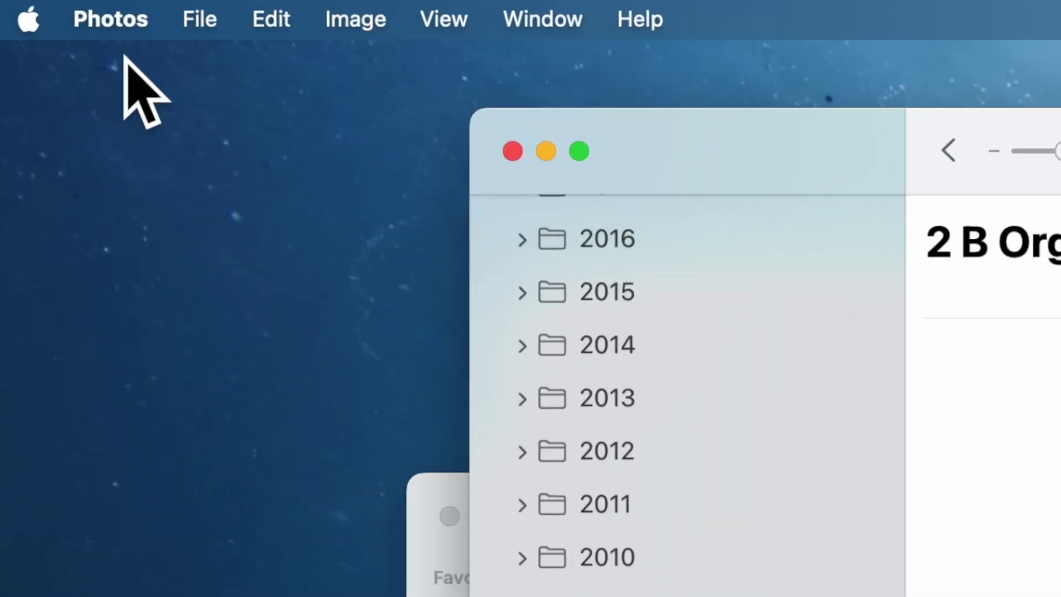
Make Organized Photos.photoslibrary the System Photo Library and open the iCloud settings of Photos
click(40, 7)
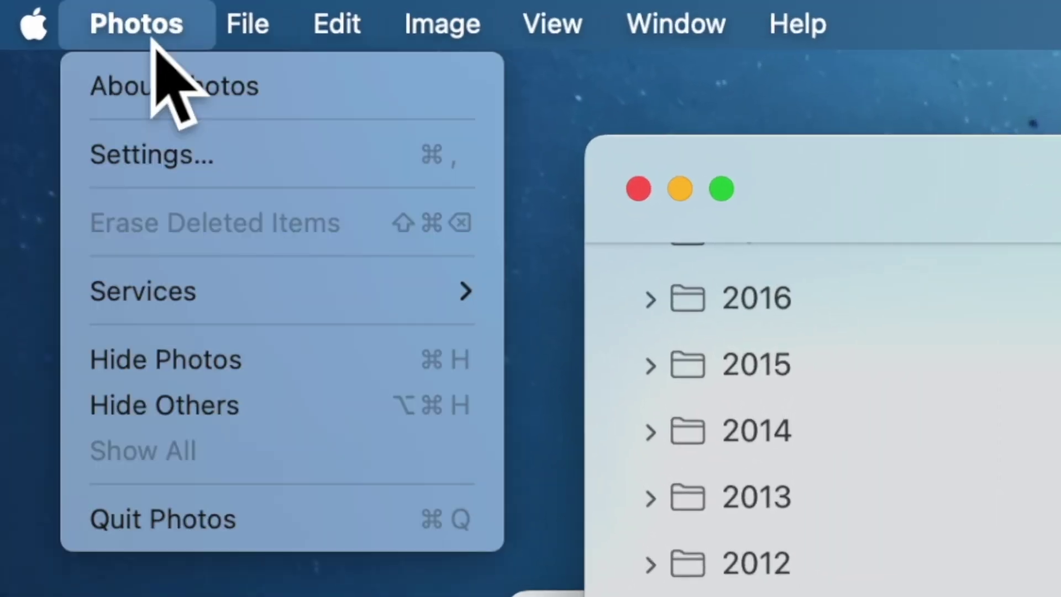
click(243, 171)
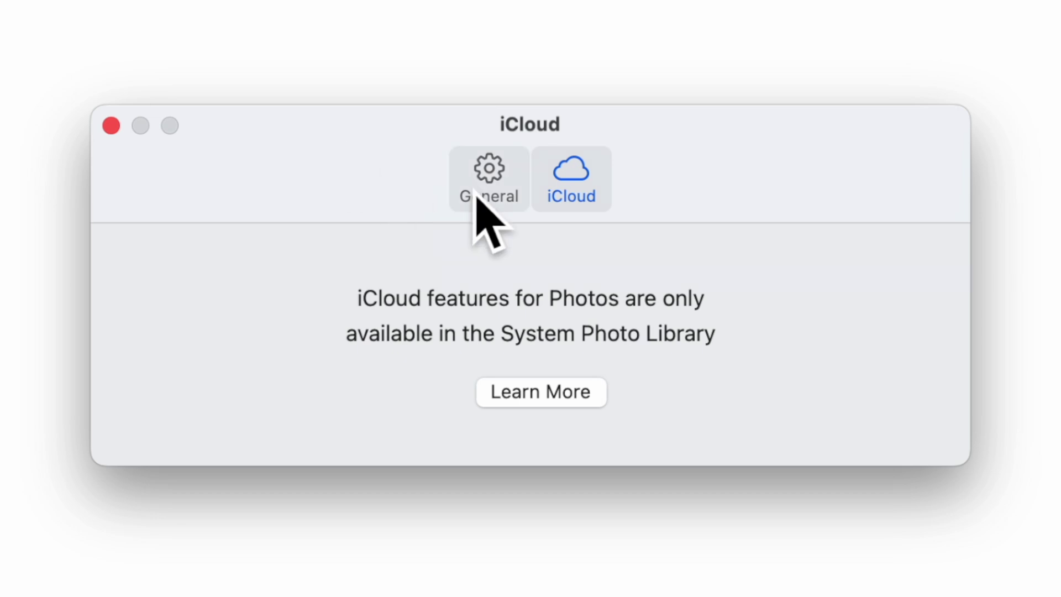
click(515, 185)
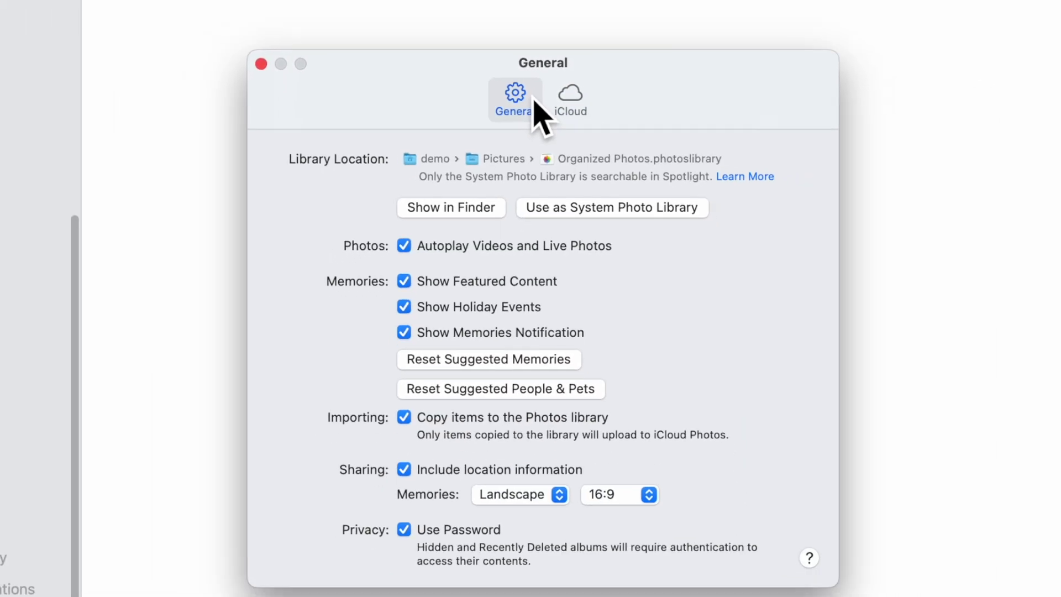
click(640, 212)
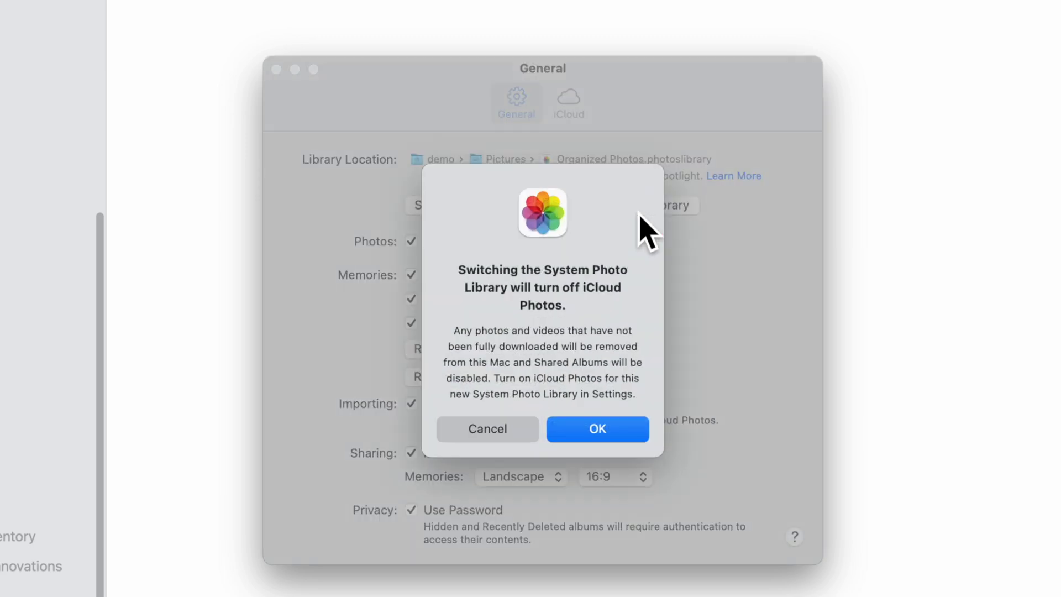
click(619, 428)
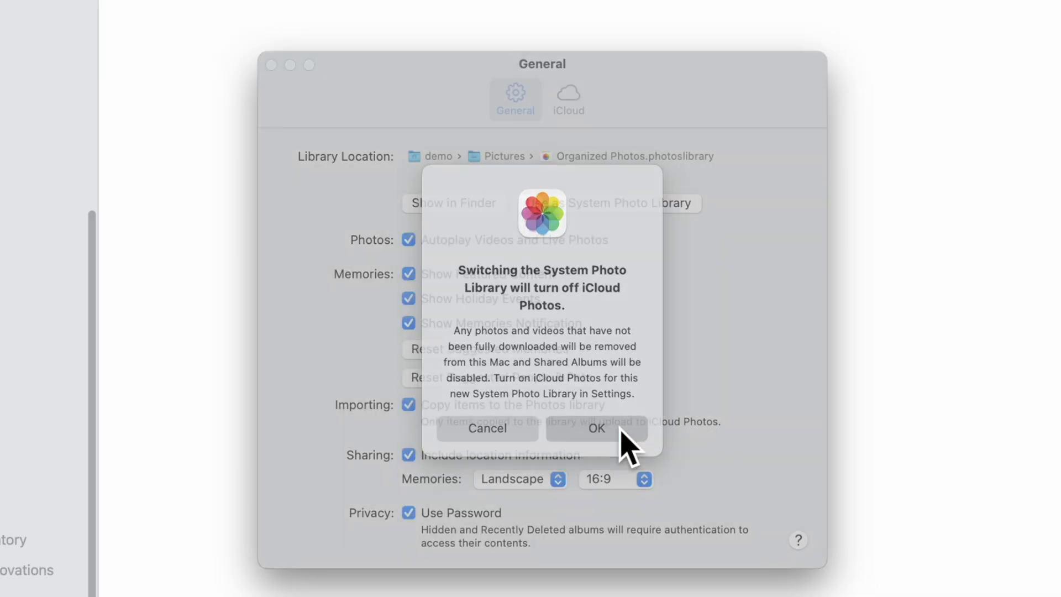
click(620, 433)
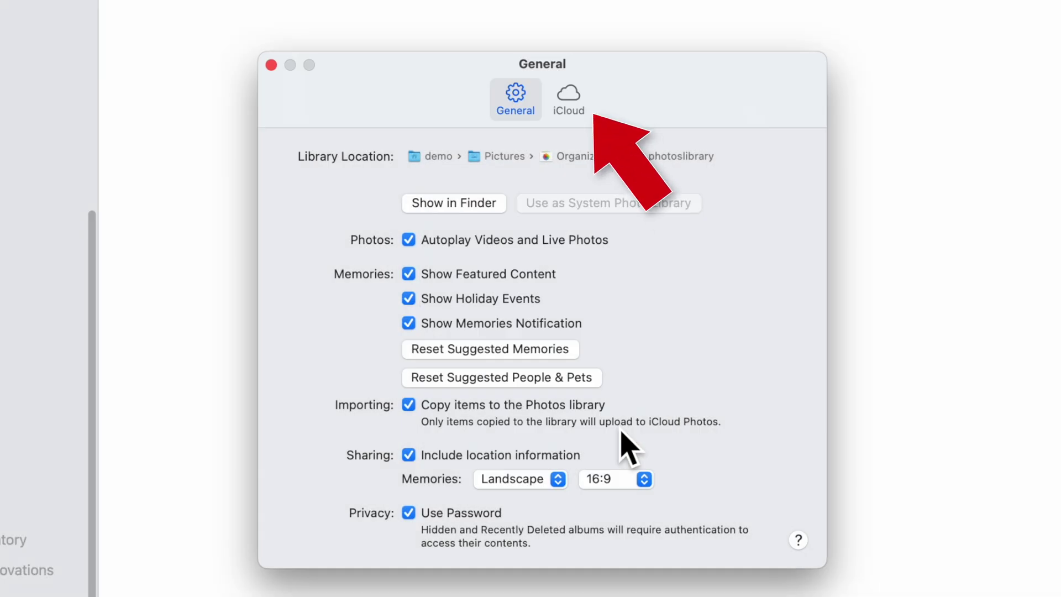
click(575, 108)
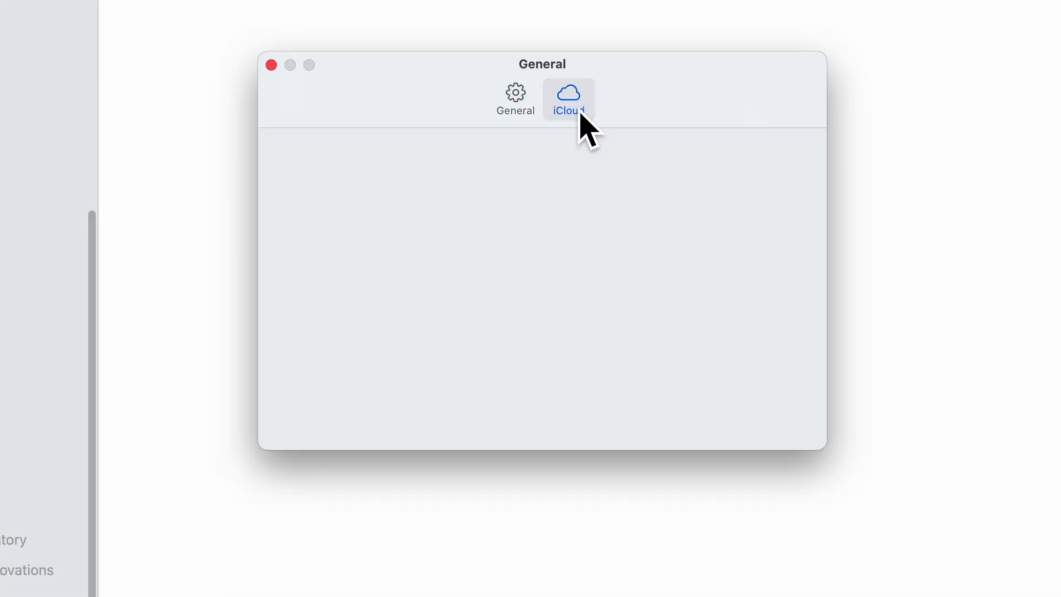
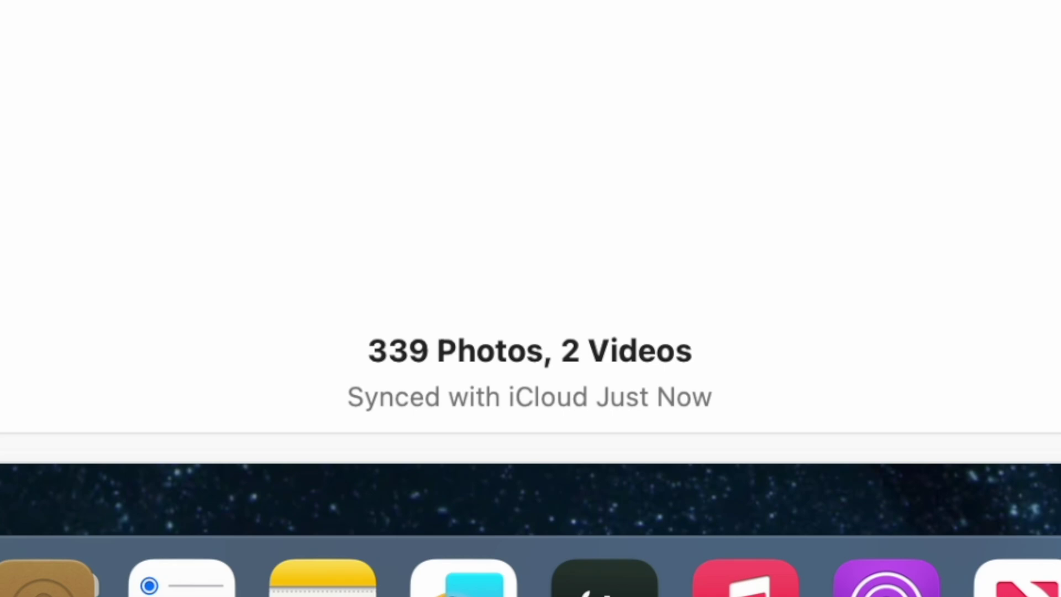
Move the old example album from My Albums into the 2 B Organized folder and open that folder
click(204, 439)
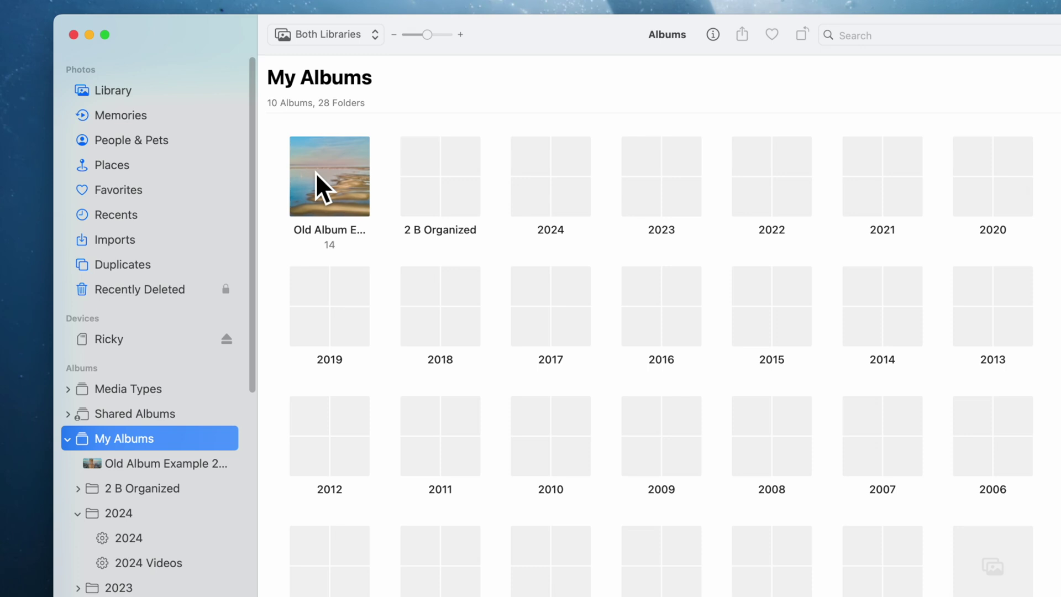
drag(316, 173, 429, 178)
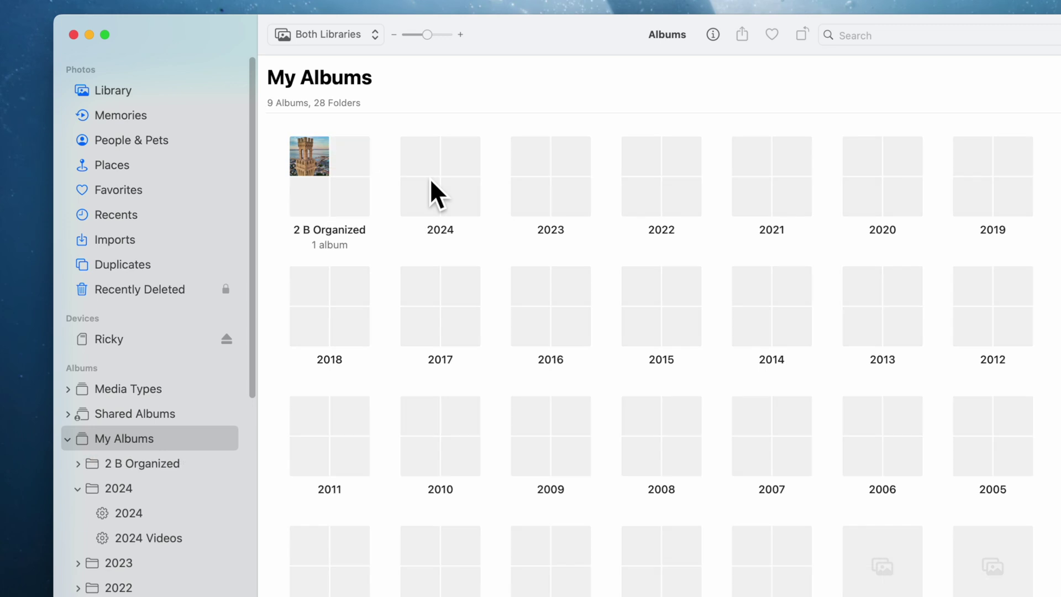
click(317, 176)
double_click(317, 176)
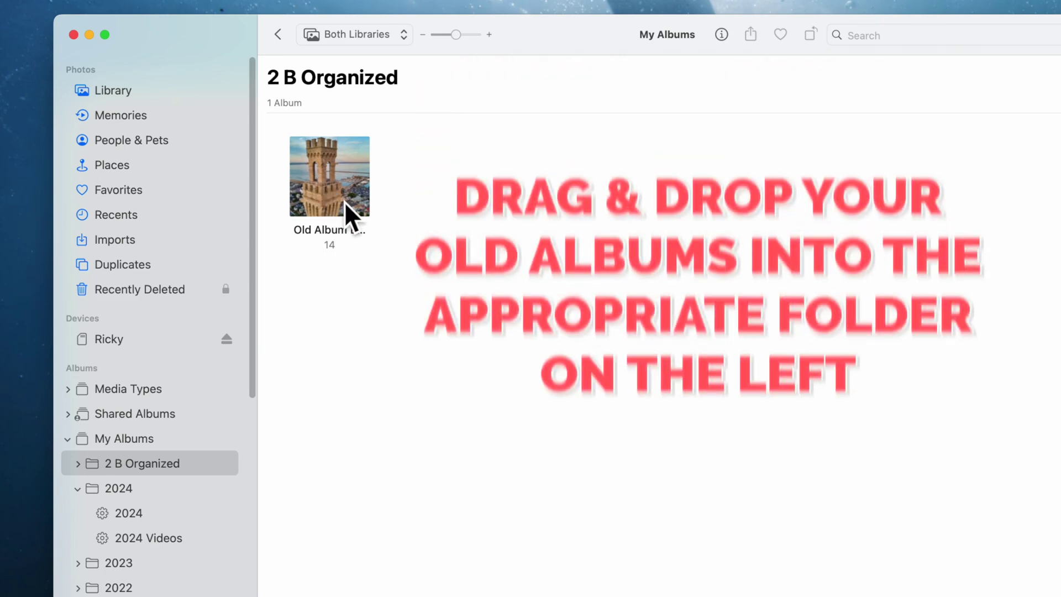
Move the old example album from 2 B Organized into the 2016 folder
click(346, 202)
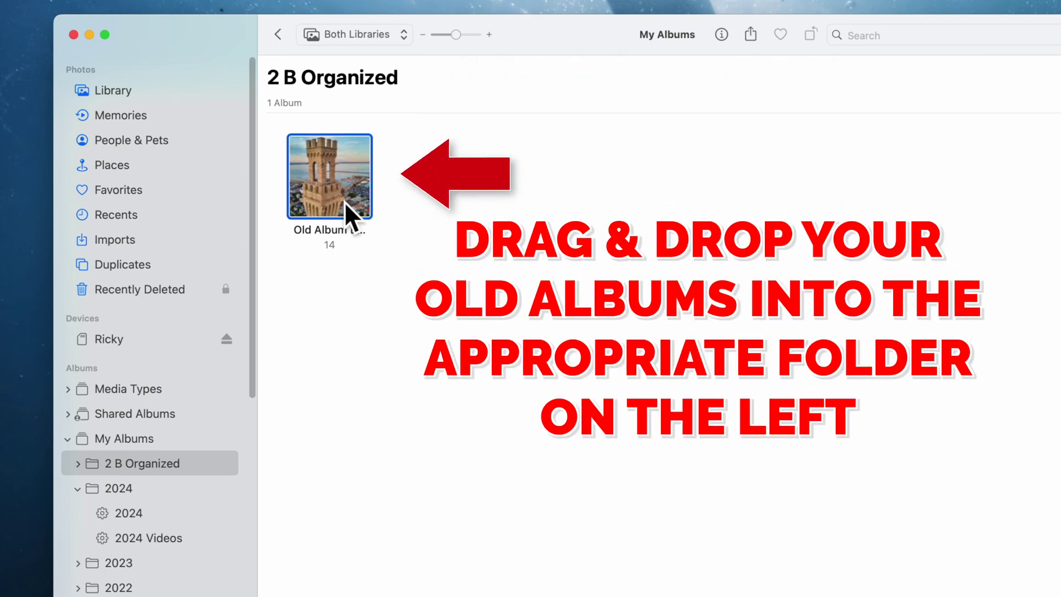
scroll(154, 332, down, 5)
scroll(155, 332, down, 3)
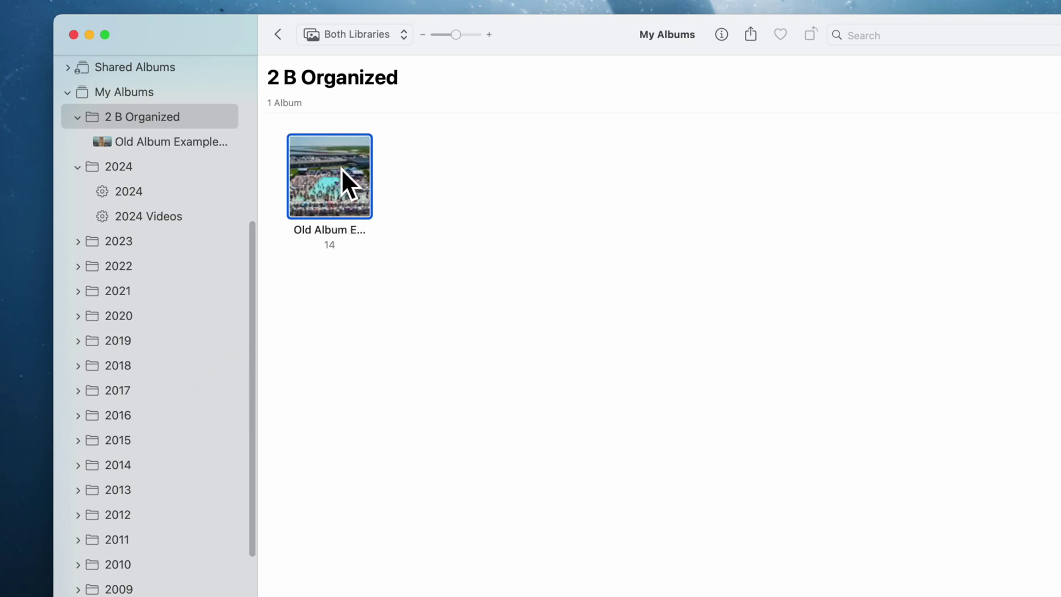
double_click(342, 168)
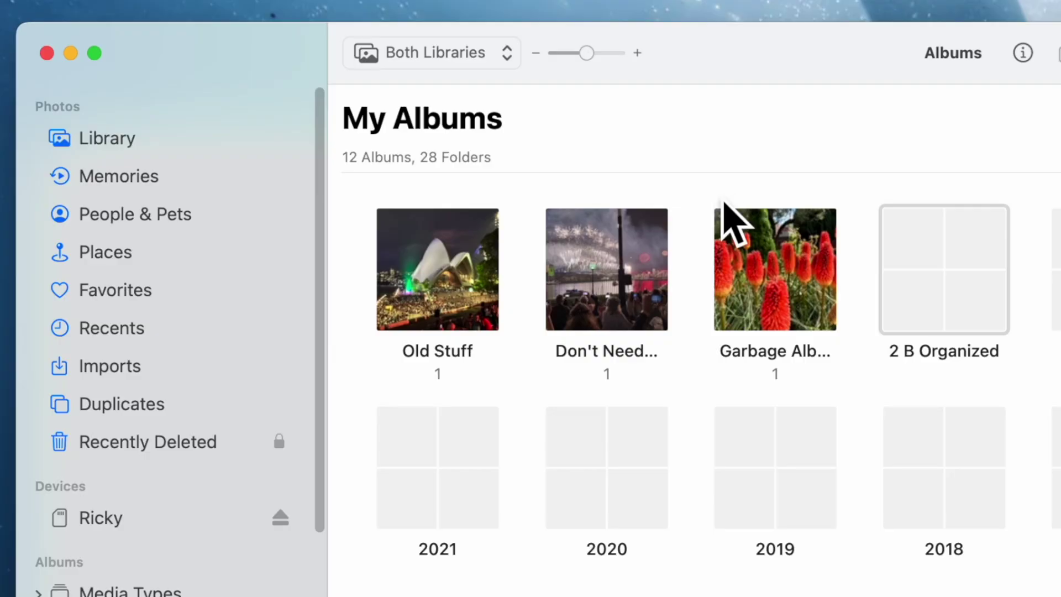
Delete the unneeded Old Stuff, Don't Need and Garbage albums from My Albums
drag(348, 256, 771, 292)
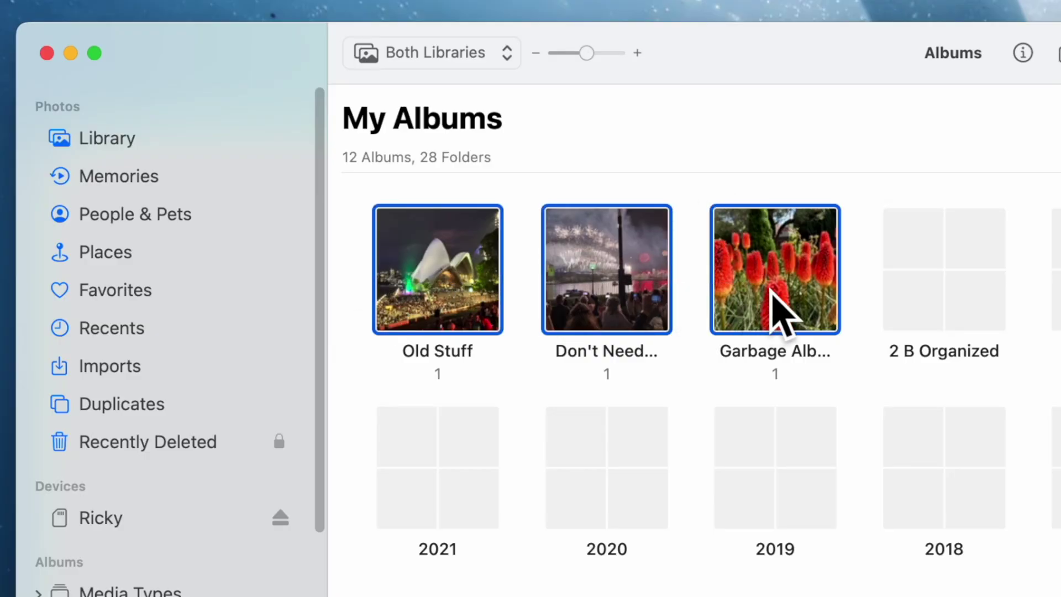
key(Delete)
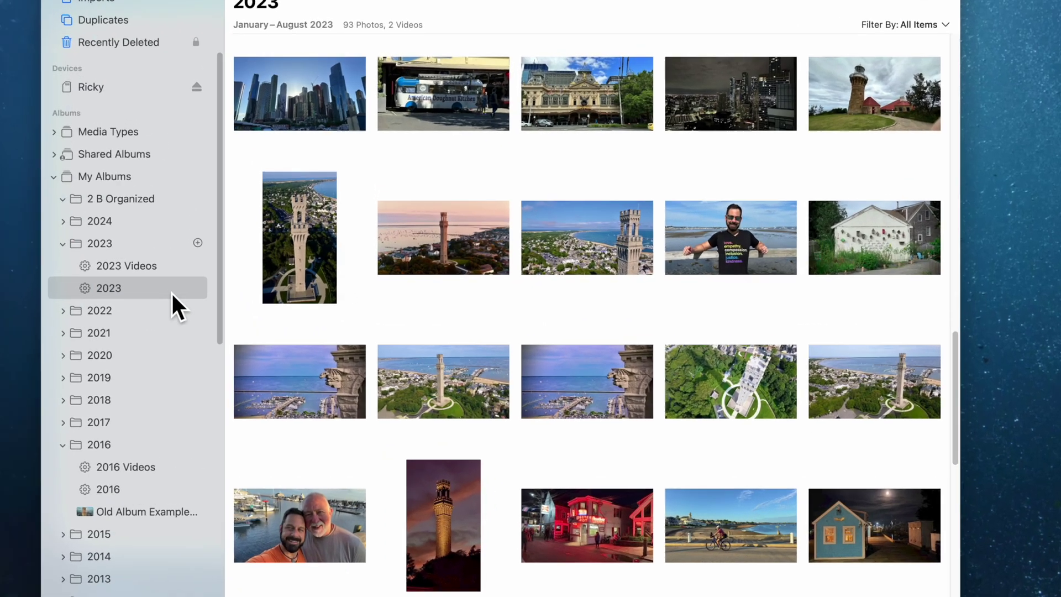
Review the smart album conditions of 2023 and 2023 Videos in the 2023 folder without changing them
right_click(250, 293)
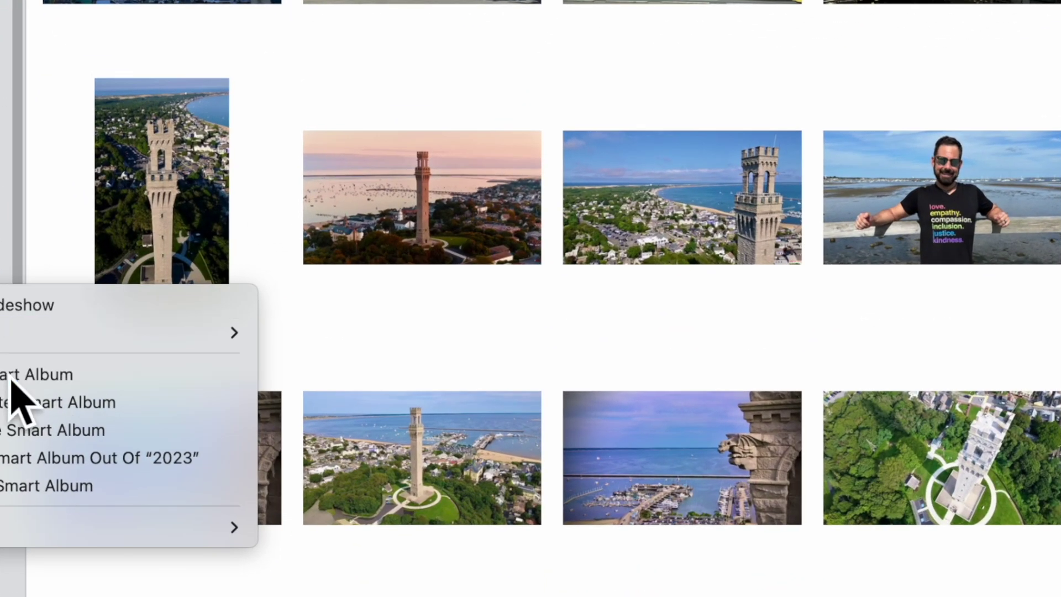
click(11, 376)
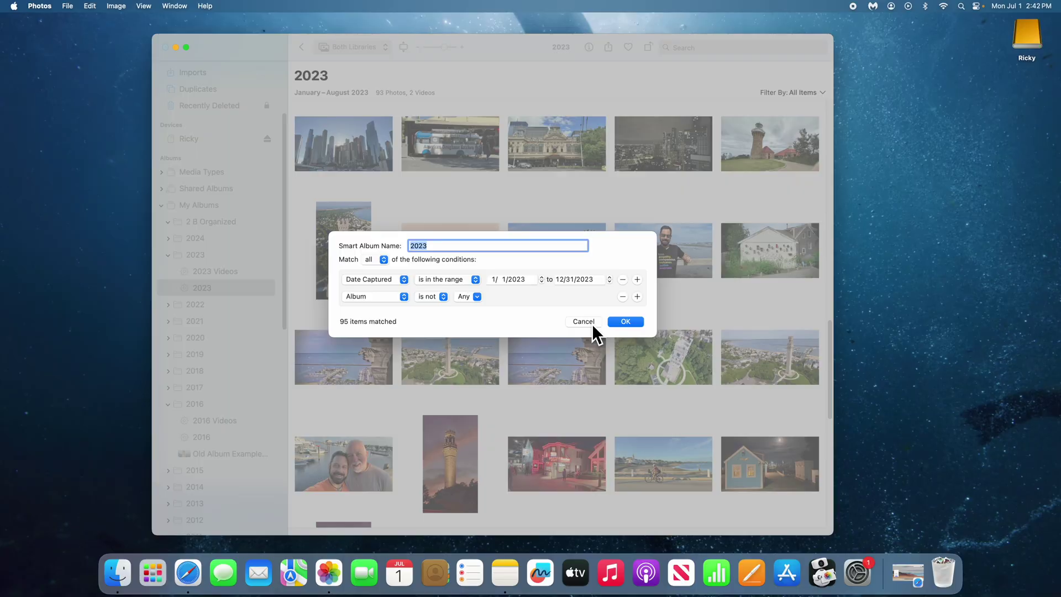
click(593, 327)
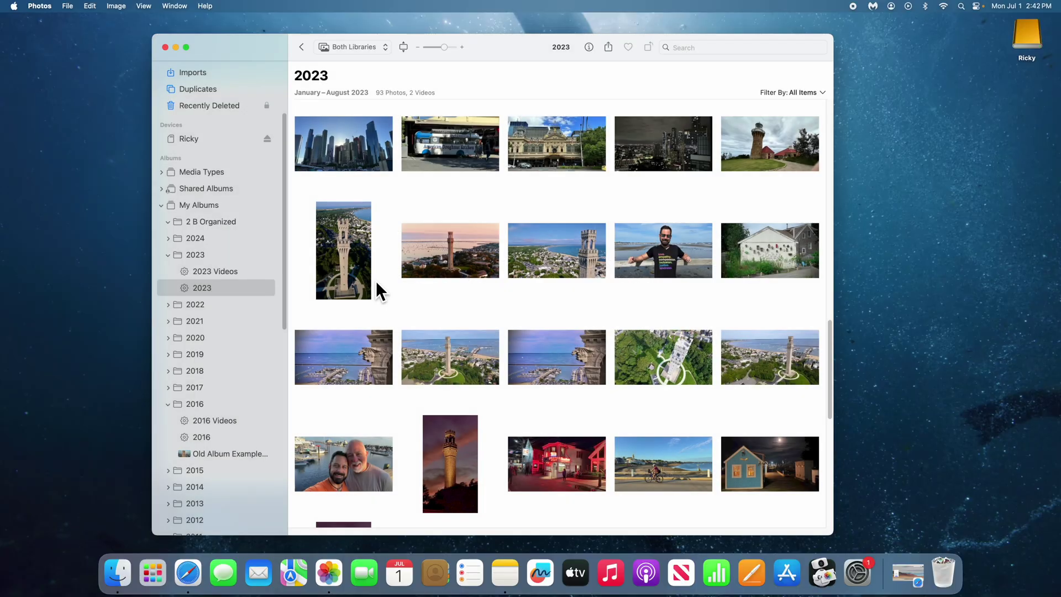
click(227, 276)
right_click(228, 275)
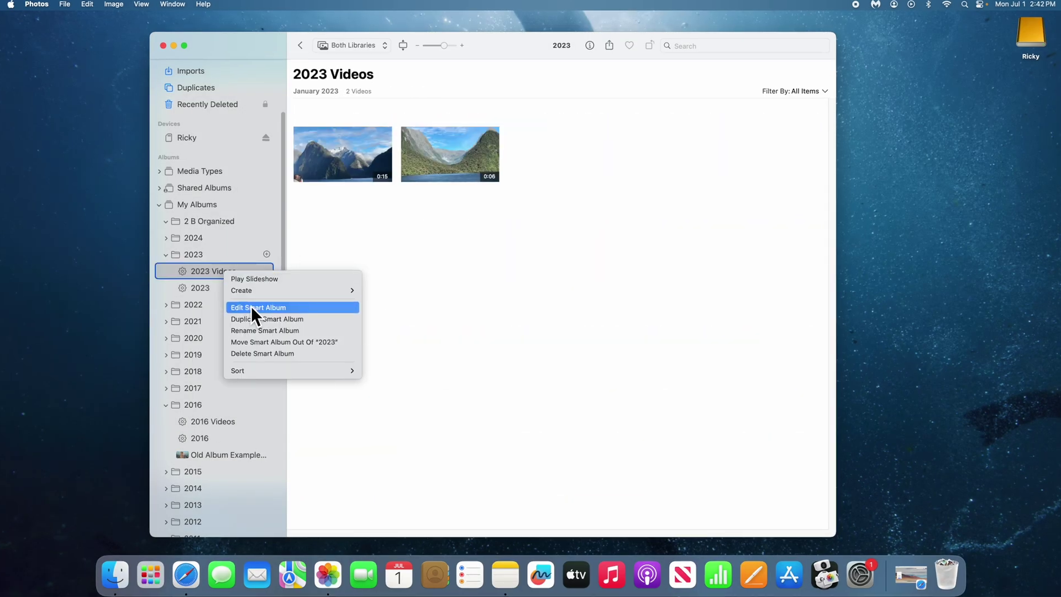
click(255, 305)
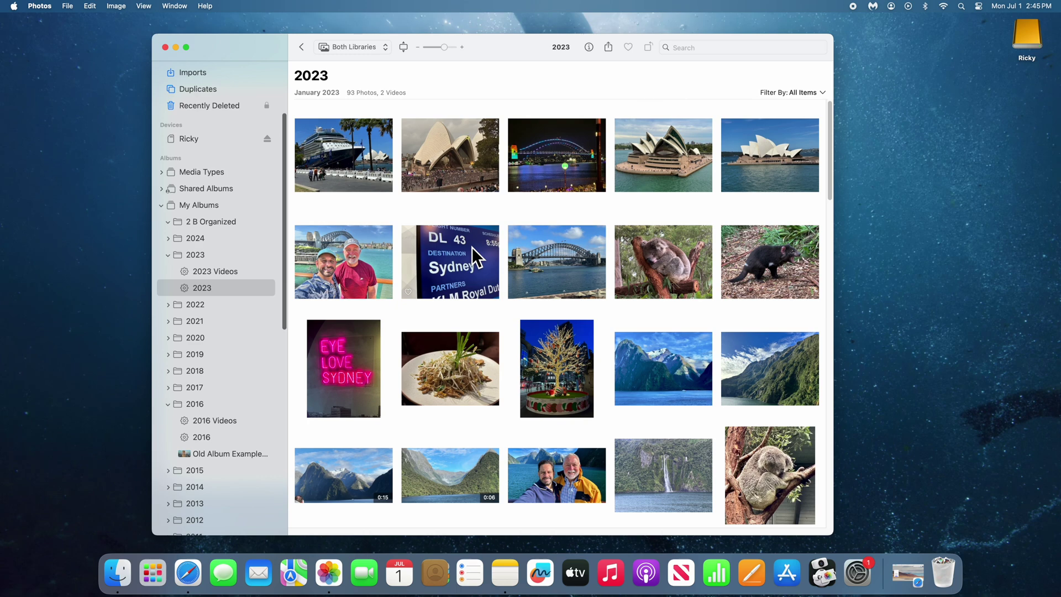
Create an album named Australia & NZ from the 2023 smart album's photos, from the first cruise ship shot through the red-roofed lighthouse
click(354, 167)
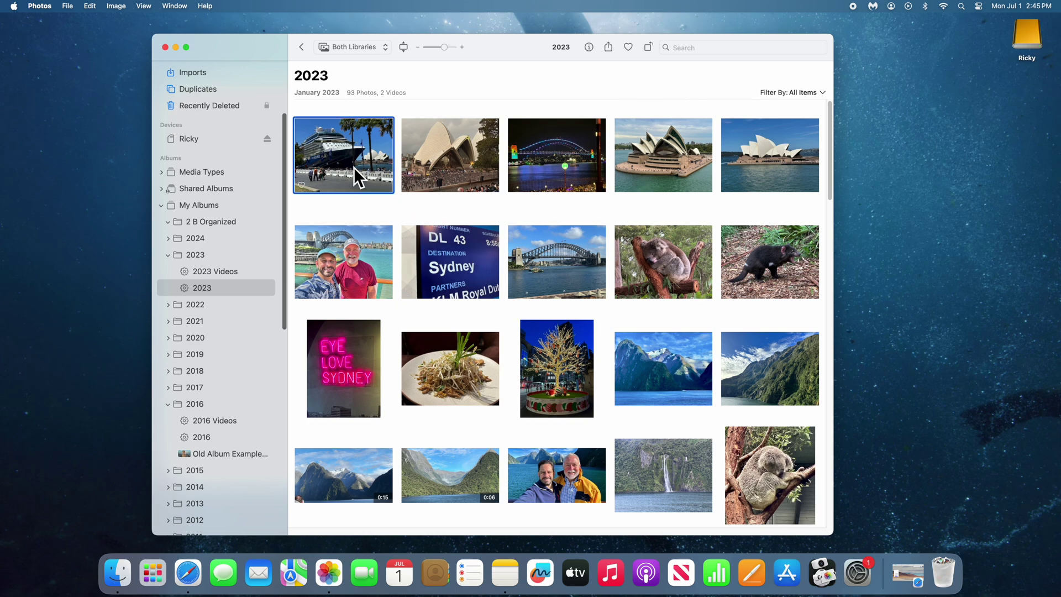
scroll(505, 343, down, 5)
scroll(505, 343, down, 8)
scroll(505, 344, down, 8)
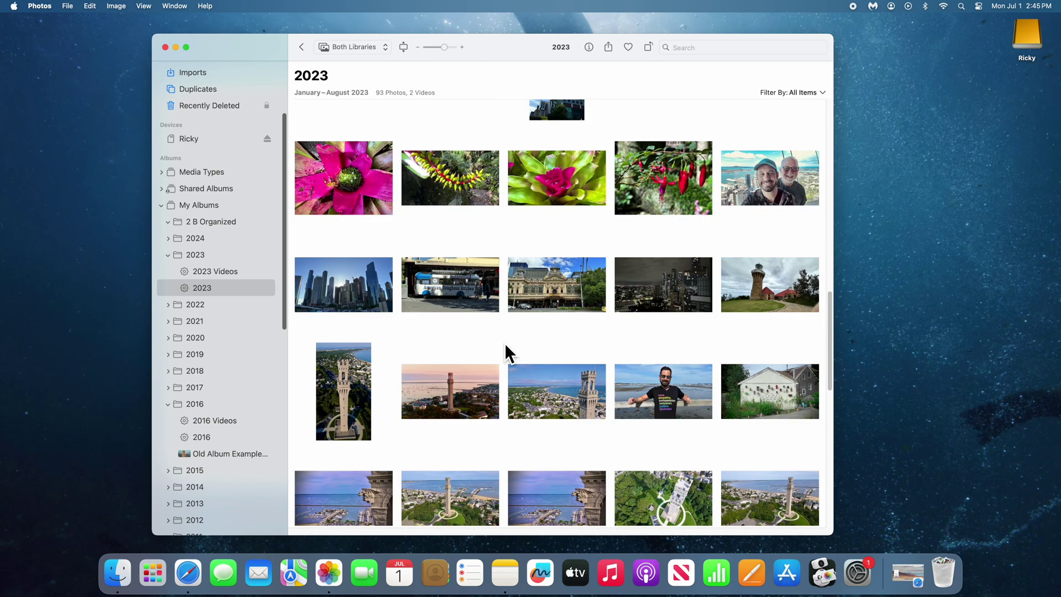
shift+click(782, 288)
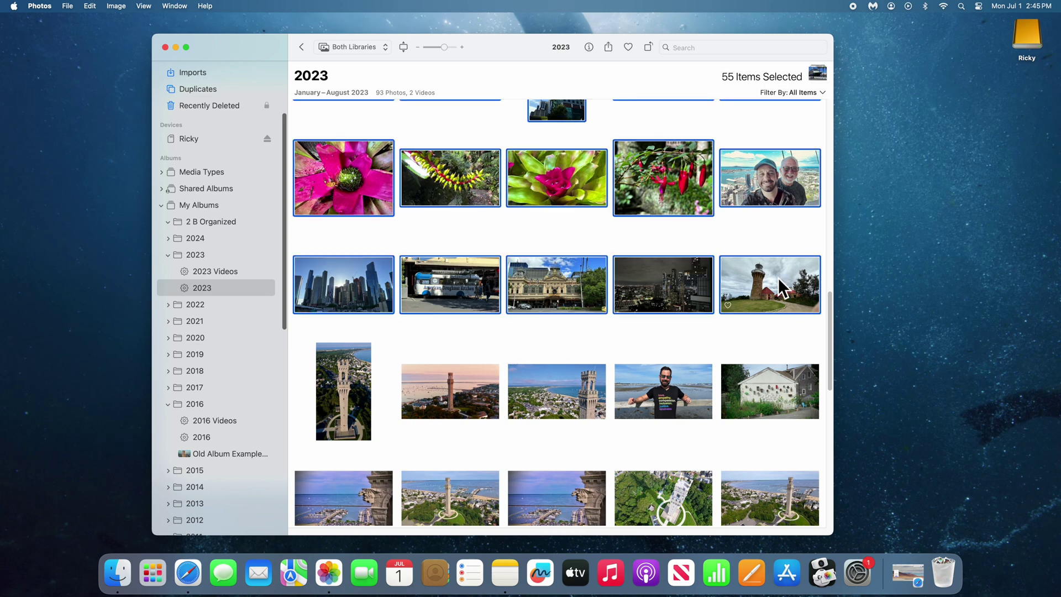
key(super+n)
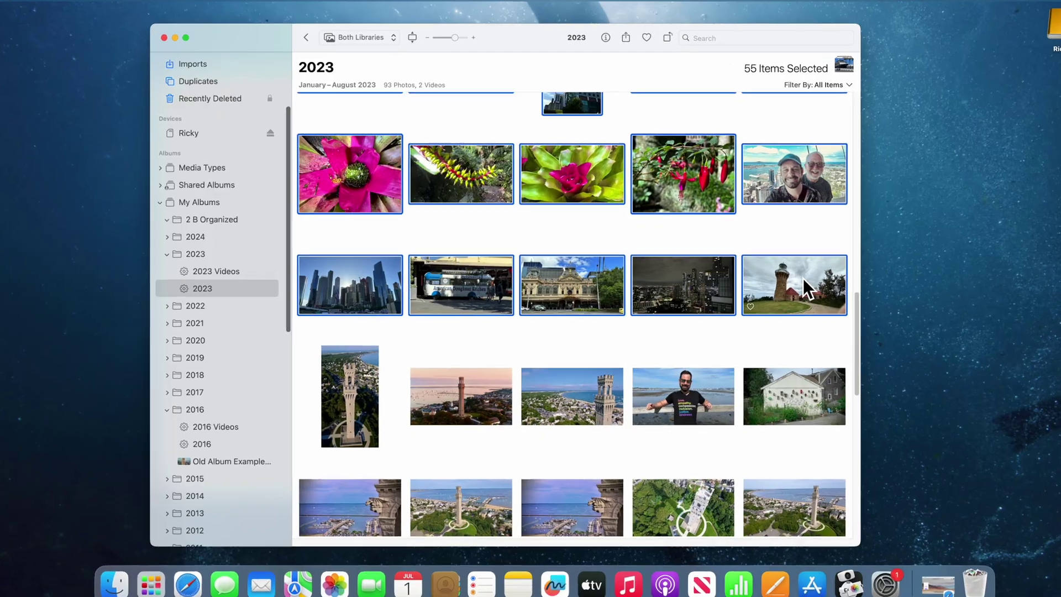
key(super+n)
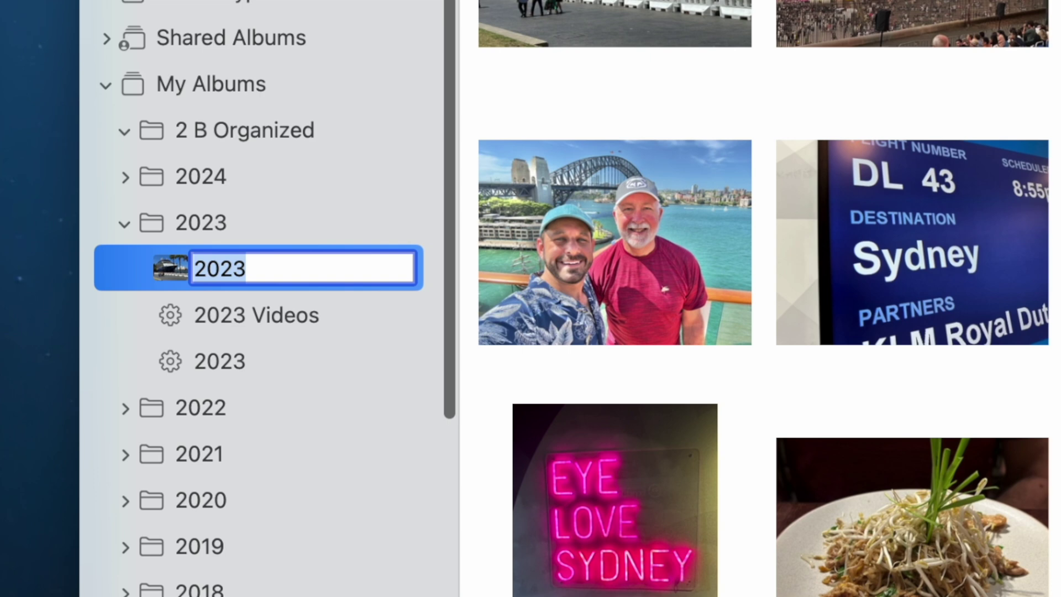
text(Aust)
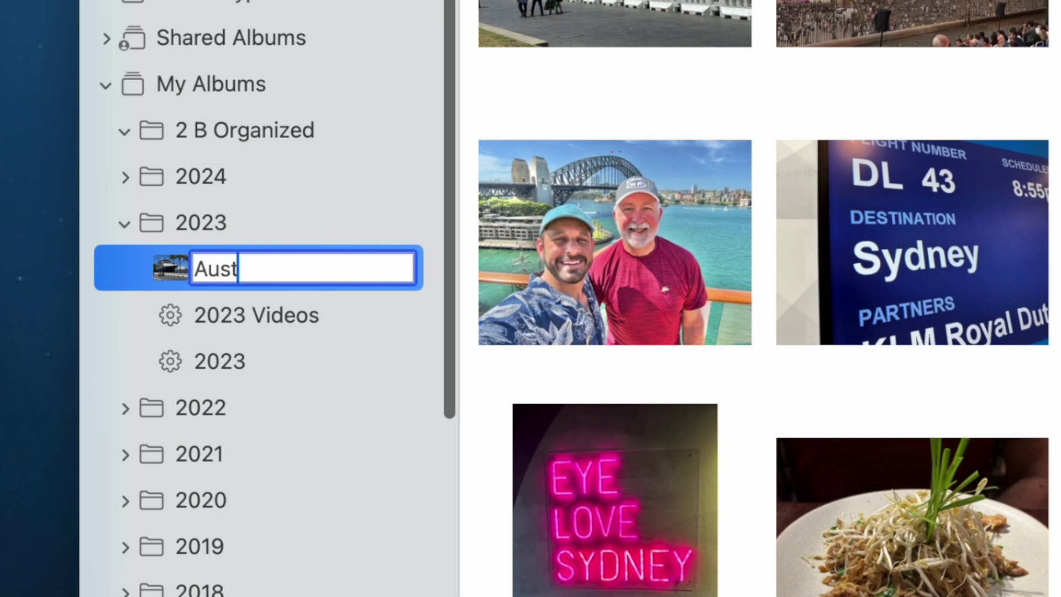
text(ralia & NZ)
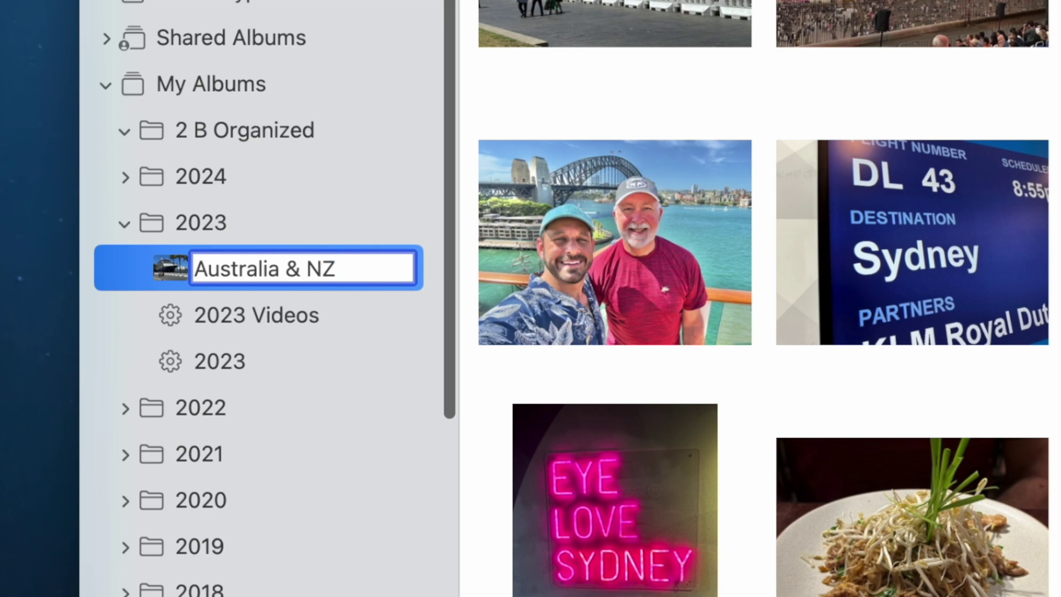
key(Return)
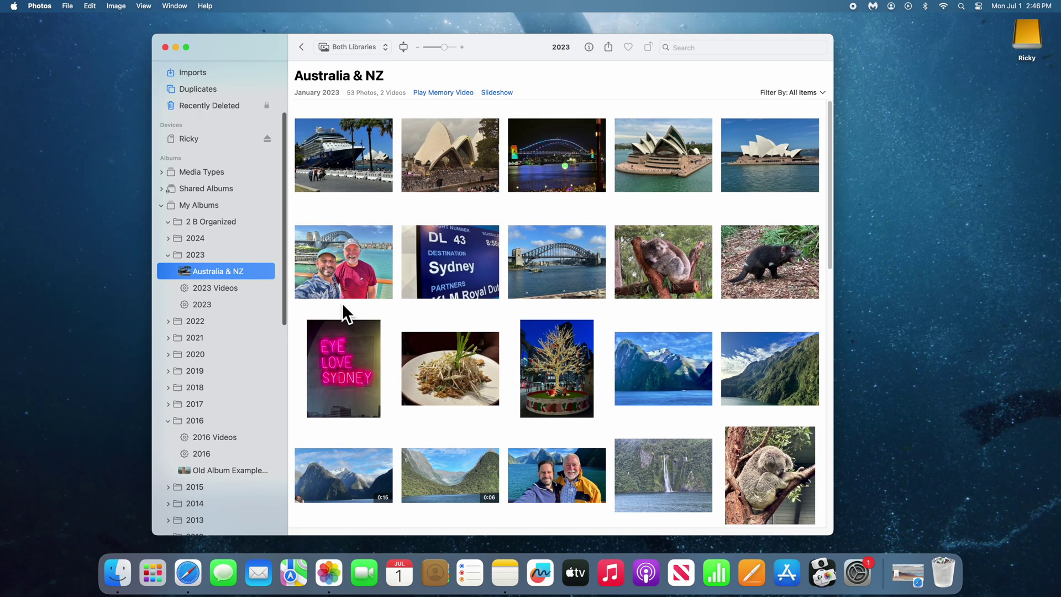
Create an album named Ptown from the remaining 2023 smart album photos, from the first tower shot through the nighttime waterfront couple photo
click(209, 304)
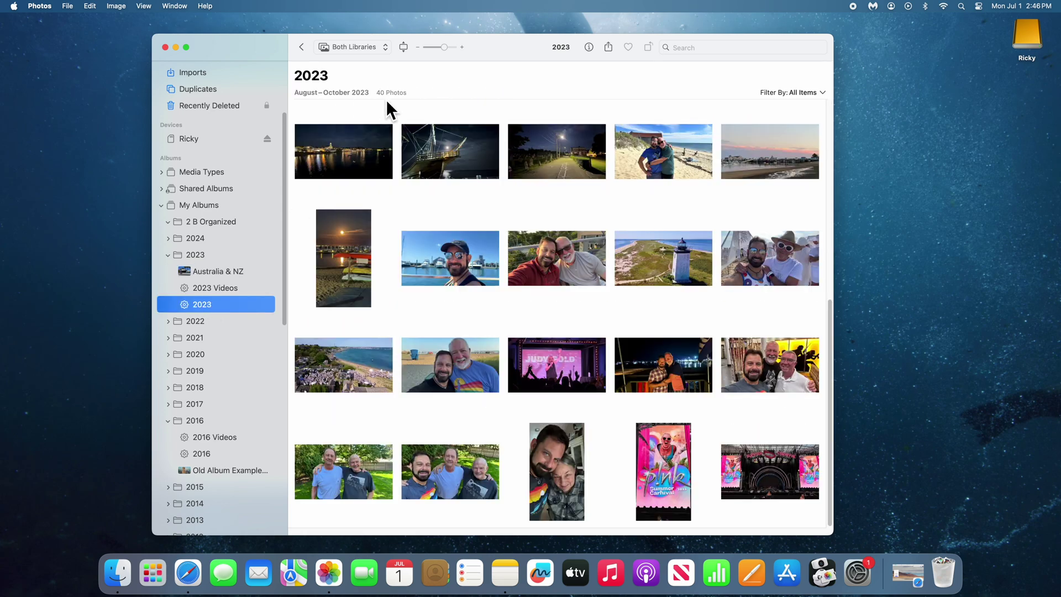
scroll(416, 239, up, 10)
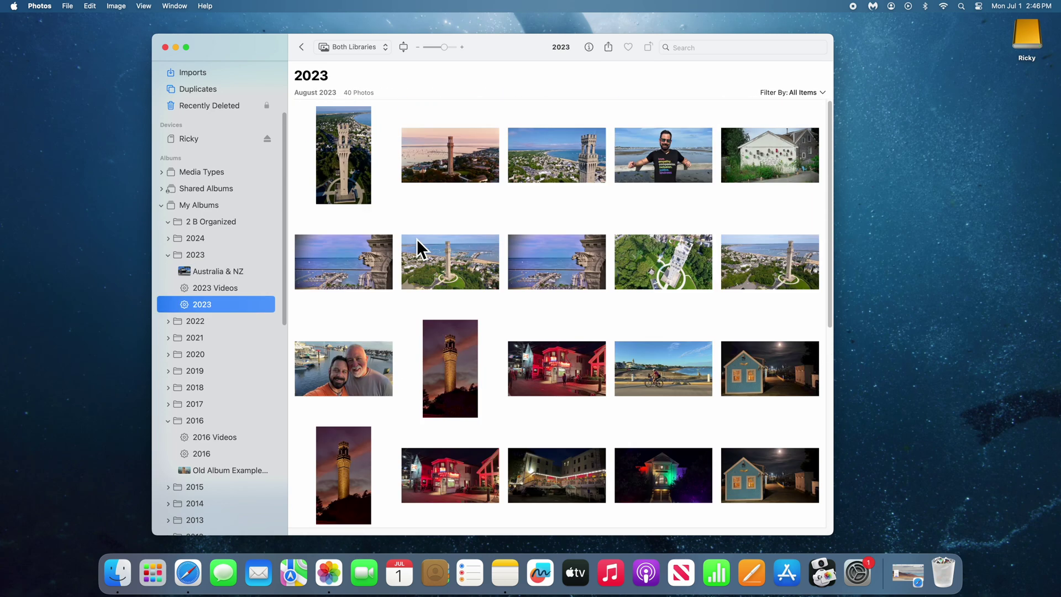
click(366, 170)
scroll(411, 331, down, 5)
scroll(411, 331, down, 4)
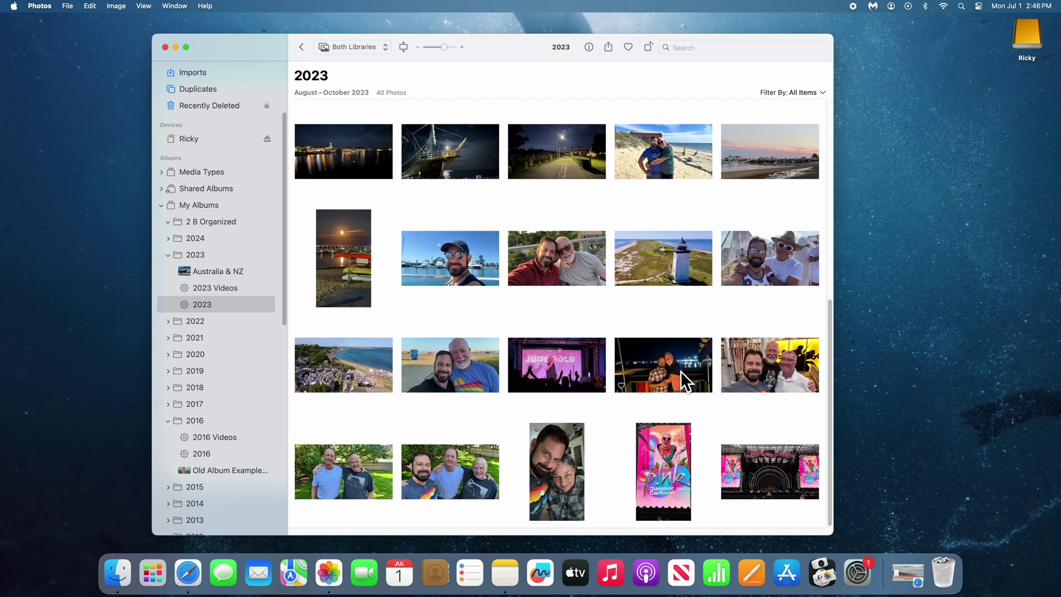
shift+click(681, 370)
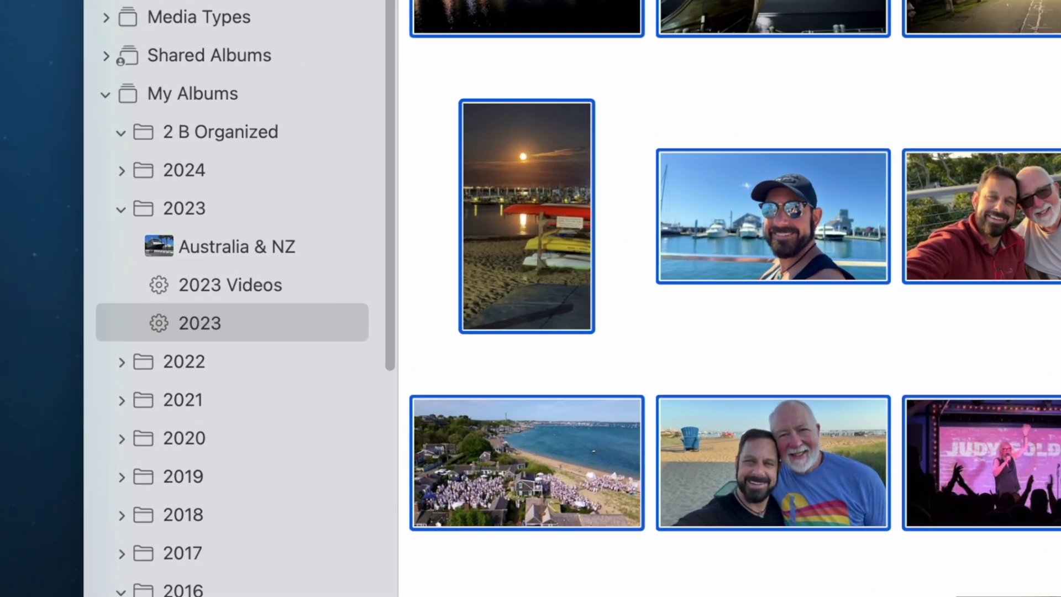
key(super+n)
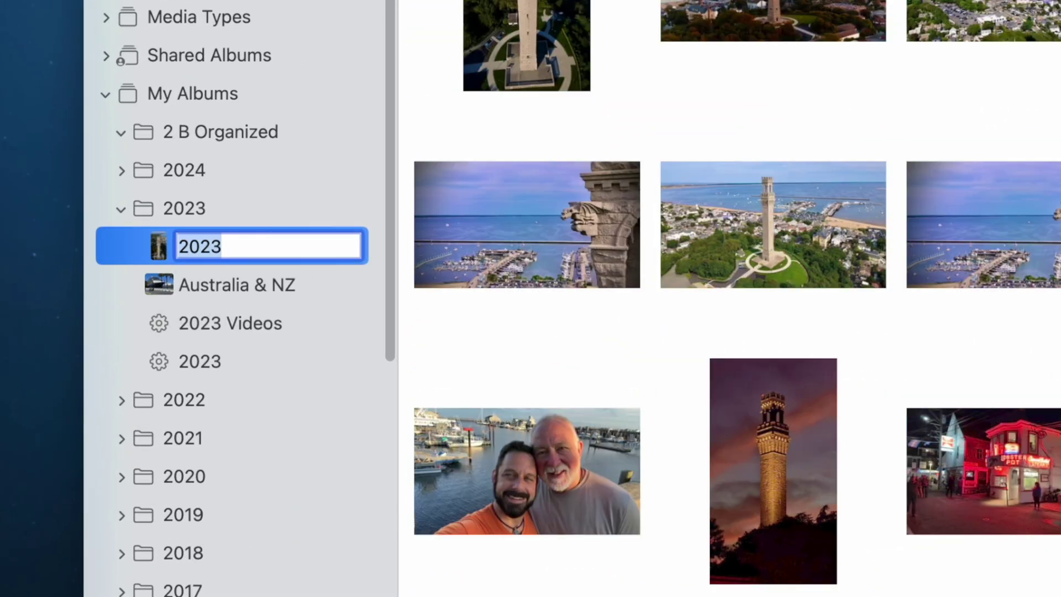
text(Ptown)
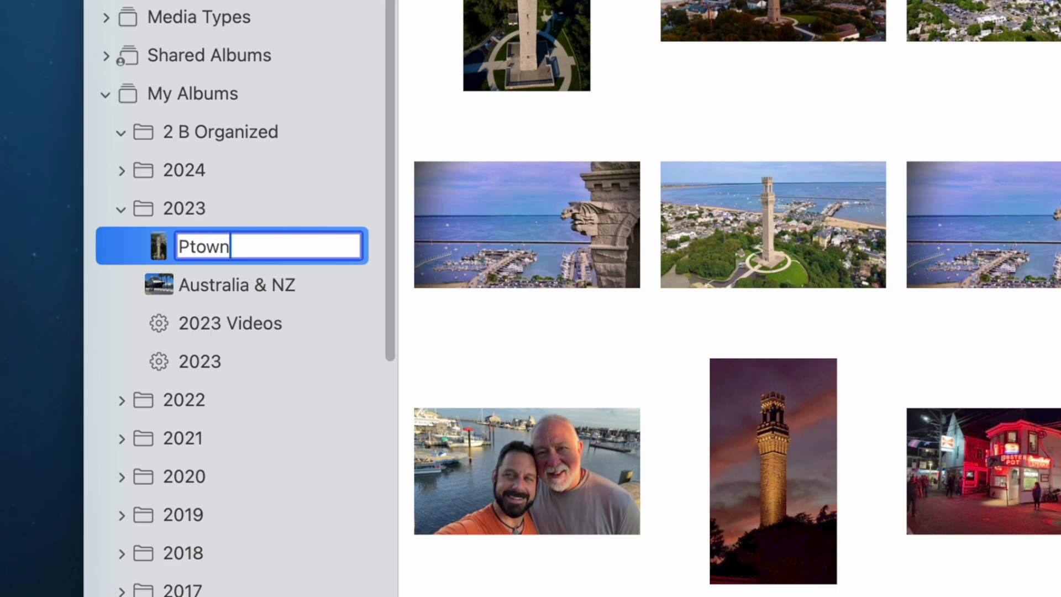
key(Return)
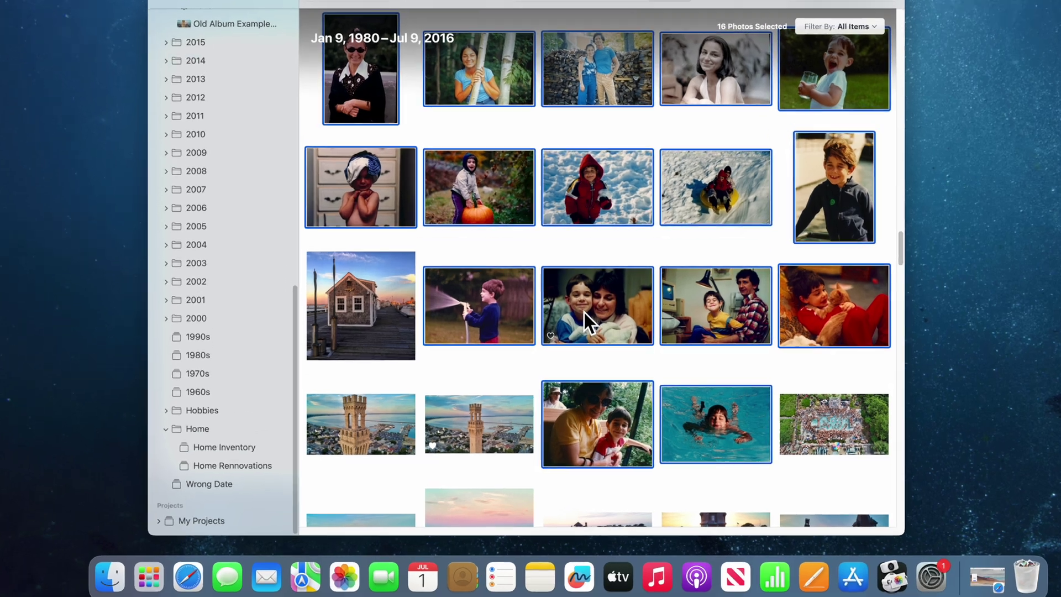
Add the selected old family photos to the Wrong Date album and open that album
drag(548, 342, 230, 485)
drag(313, 393, 317, 420)
click(314, 410)
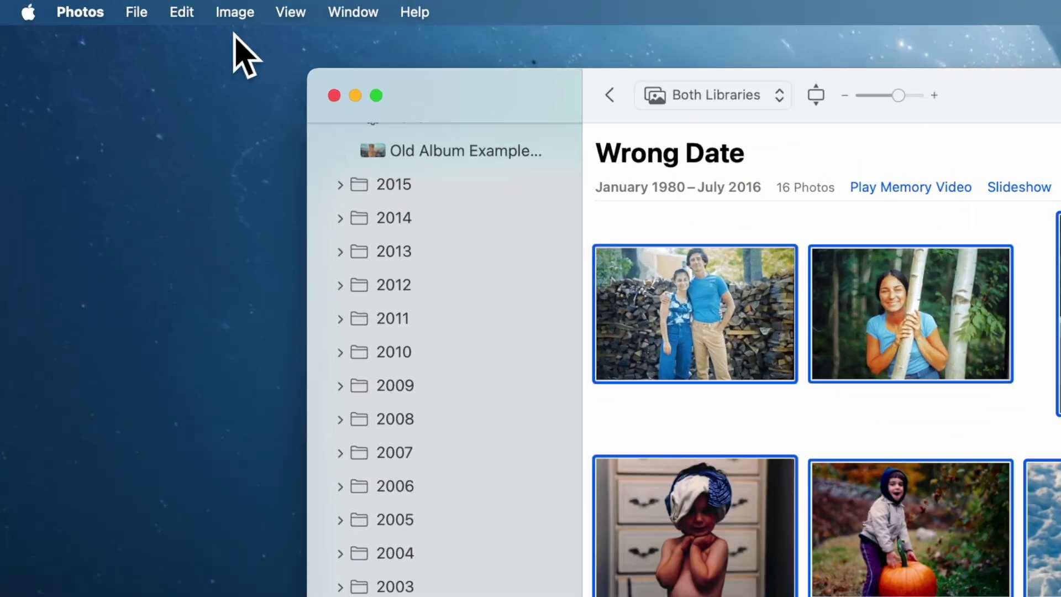
Open the date and time adjustment for all photos in the Wrong Date album and select the adjusted year for editing
click(116, 6)
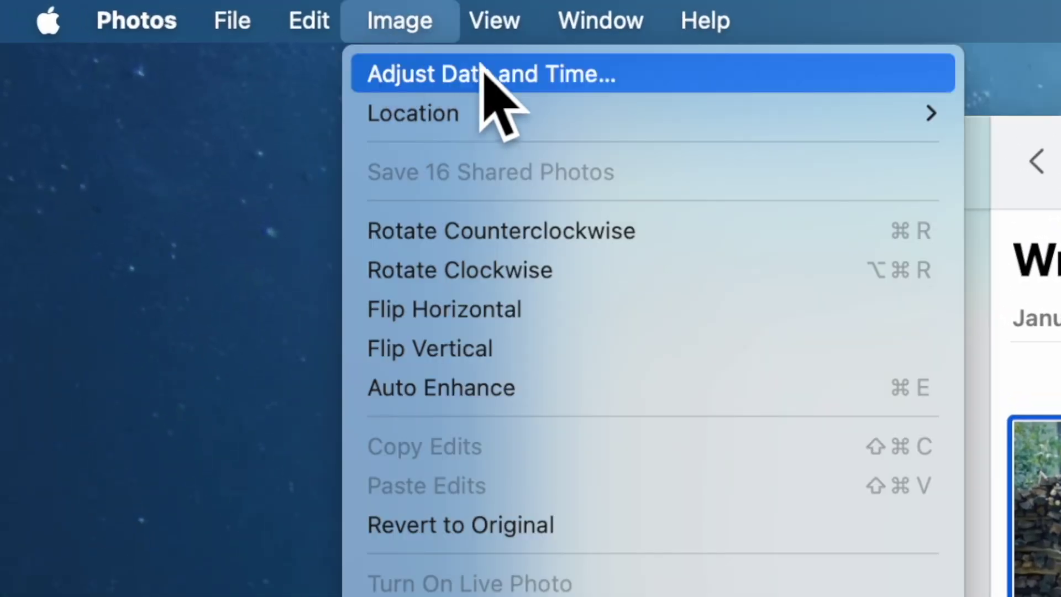
click(672, 73)
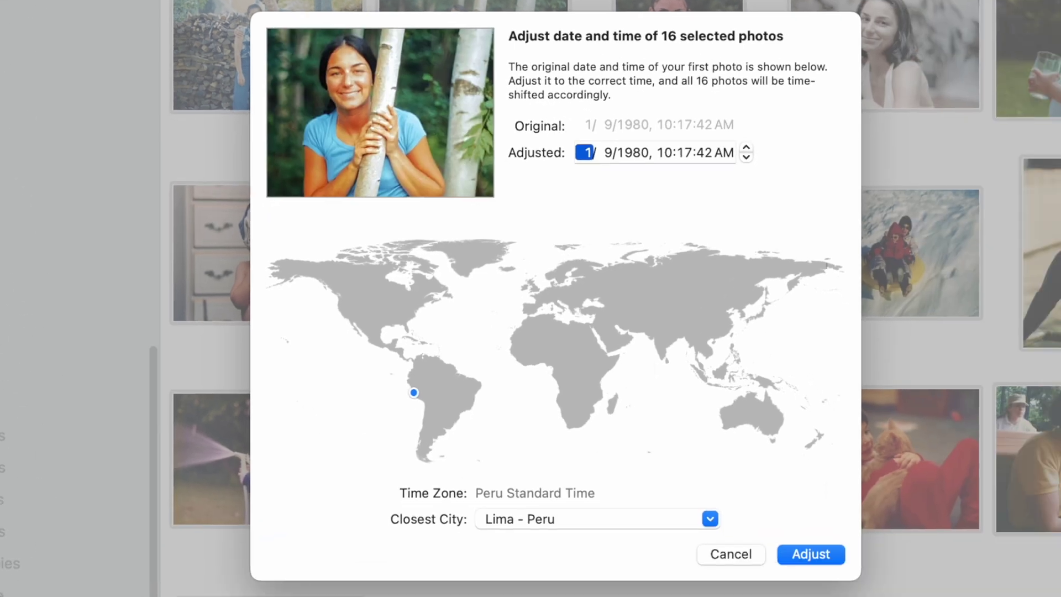
click(633, 153)
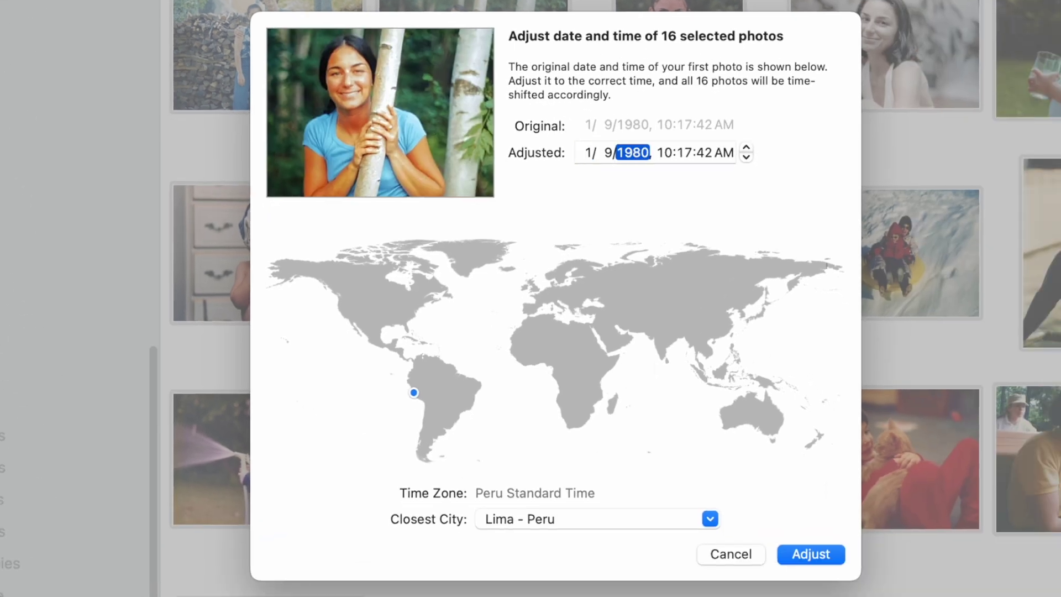